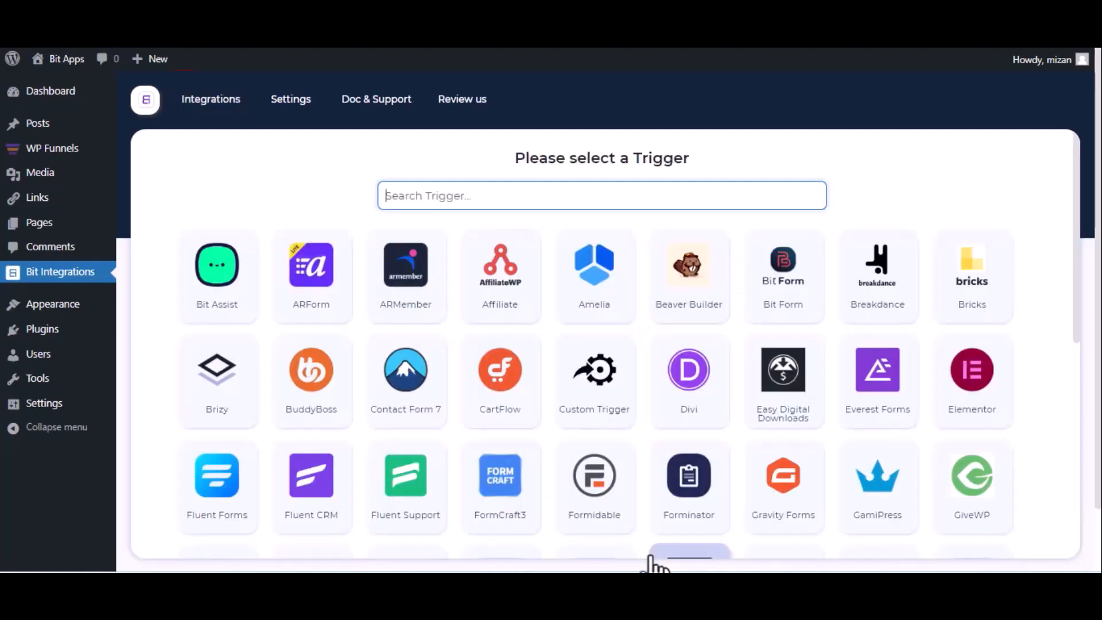
Step: Choose WPFunnels as the trigger, copy its webhook URL and start fetching test data
{"action": "type", "text": "wp"}
{"action": "left_click", "coordinate": [773, 305]}
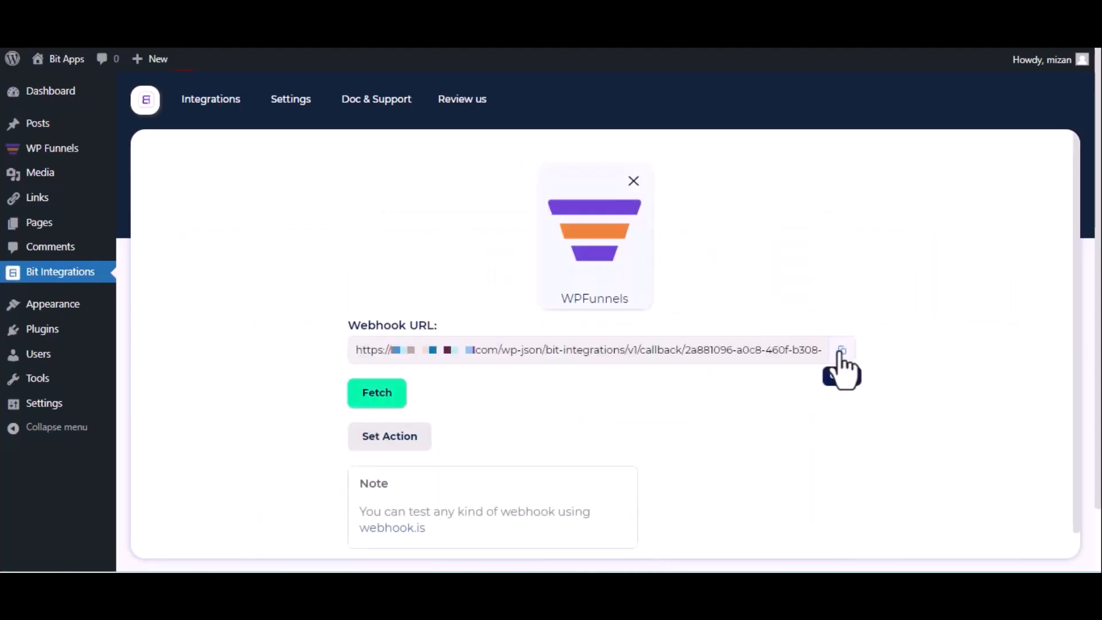
{"action": "left_click", "coordinate": [842, 353]}
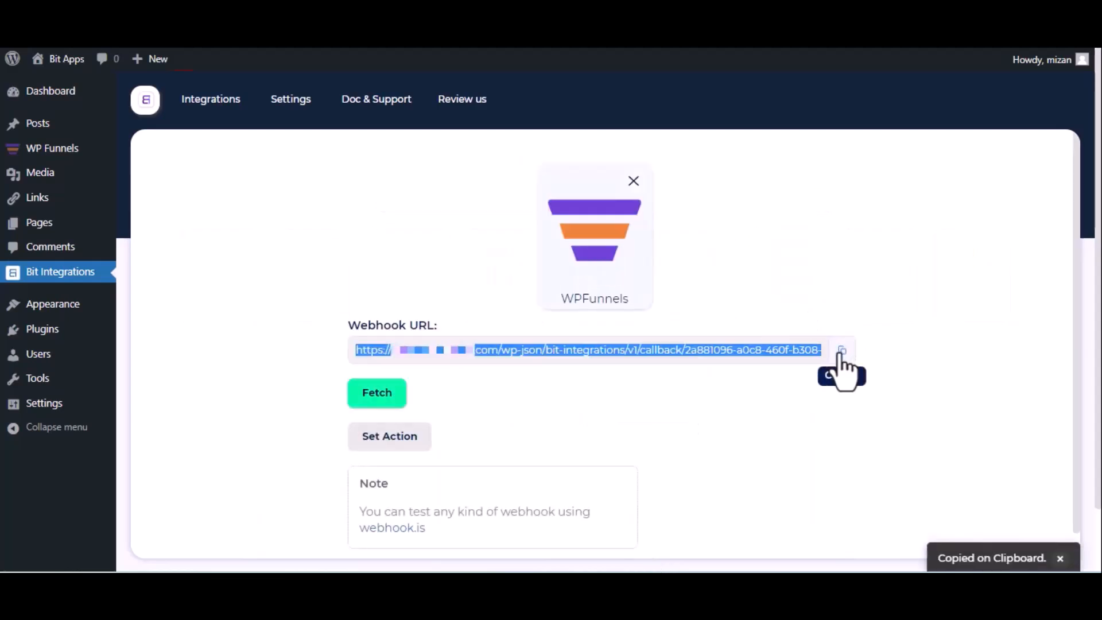
{"action": "left_click", "coordinate": [363, 400]}
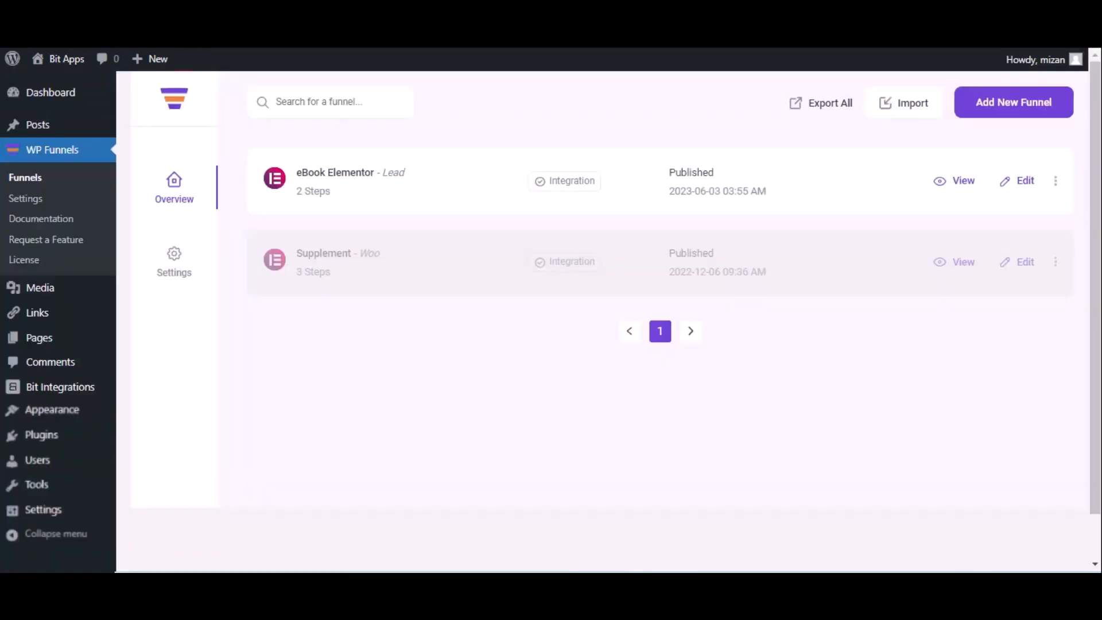
Step: Open the eBook Elementor funnel's webhook list and start a new webhook
{"action": "left_click", "coordinate": [1024, 181]}
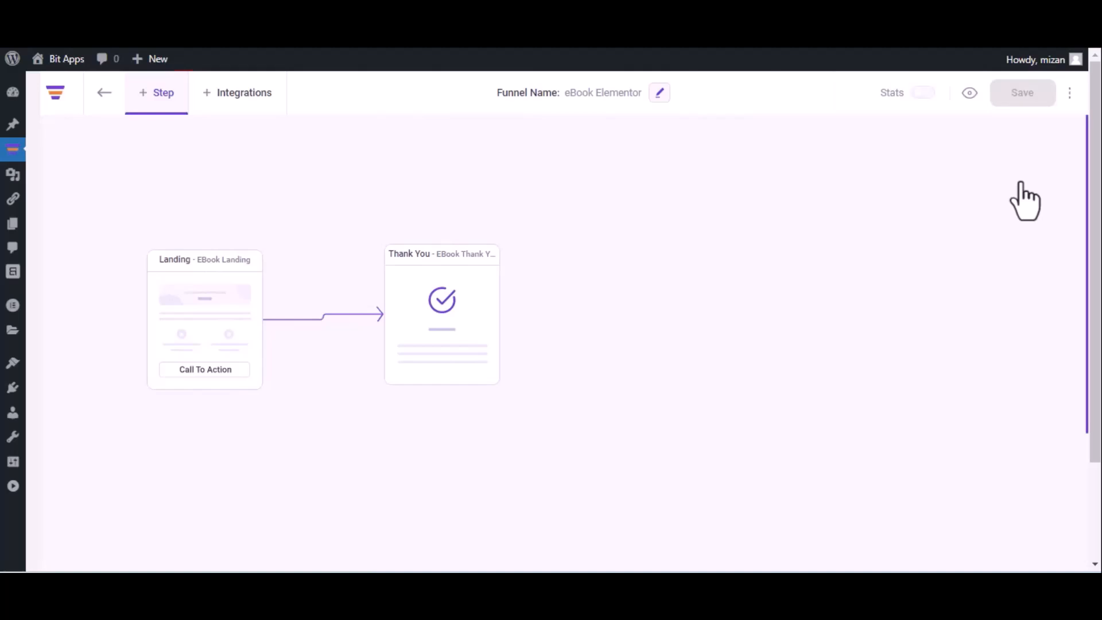
{"action": "left_click", "coordinate": [1070, 93]}
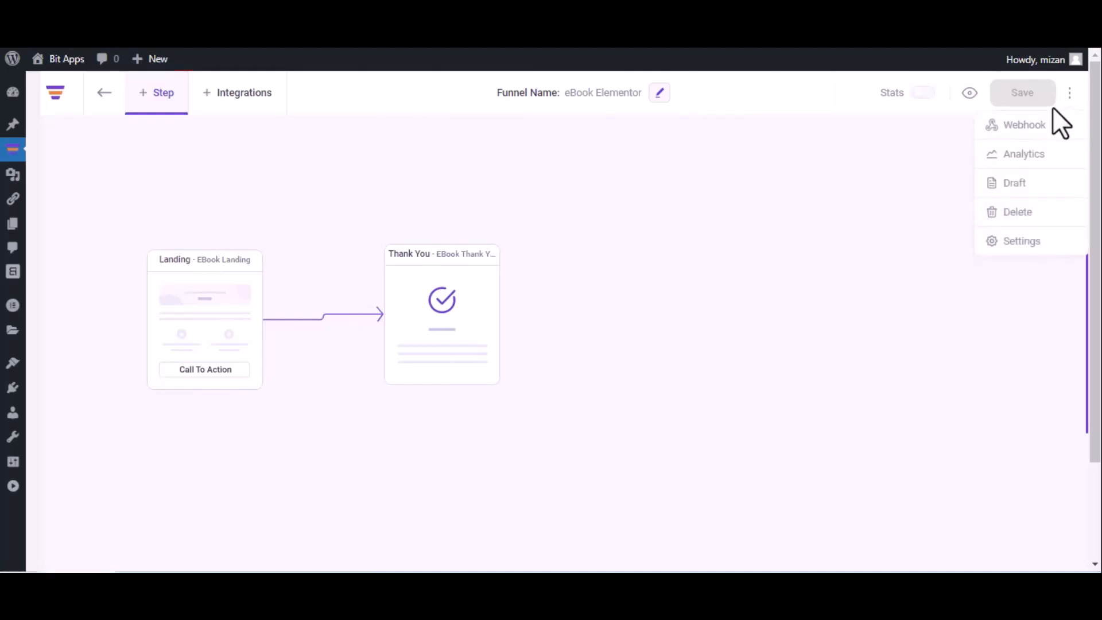
{"action": "left_click", "coordinate": [1048, 124]}
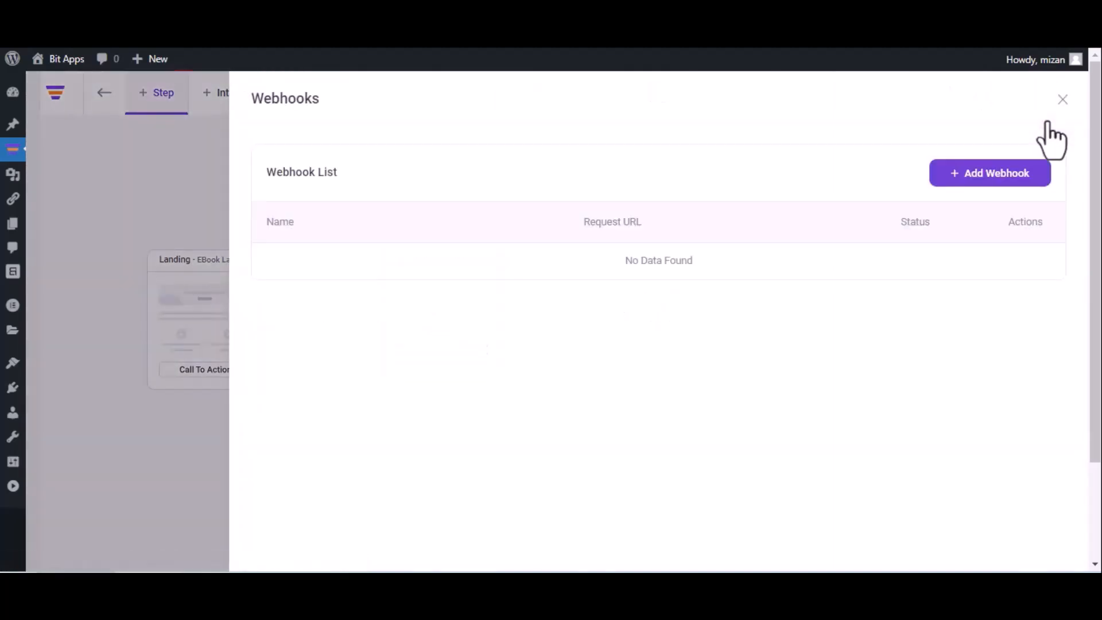
{"action": "left_click", "coordinate": [984, 173]}
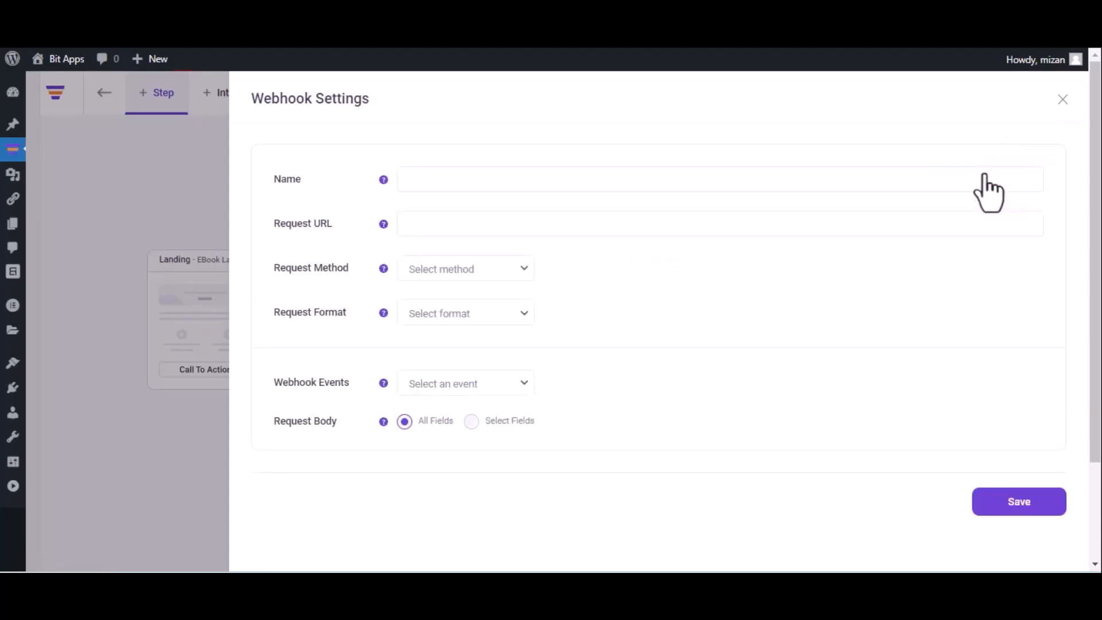
Step: Save webhook 'Bit Integrations' with the pasted URL, POST, JSON and After Optin Form Submitted (eBook Landing)
{"action": "left_click", "coordinate": [716, 187]}
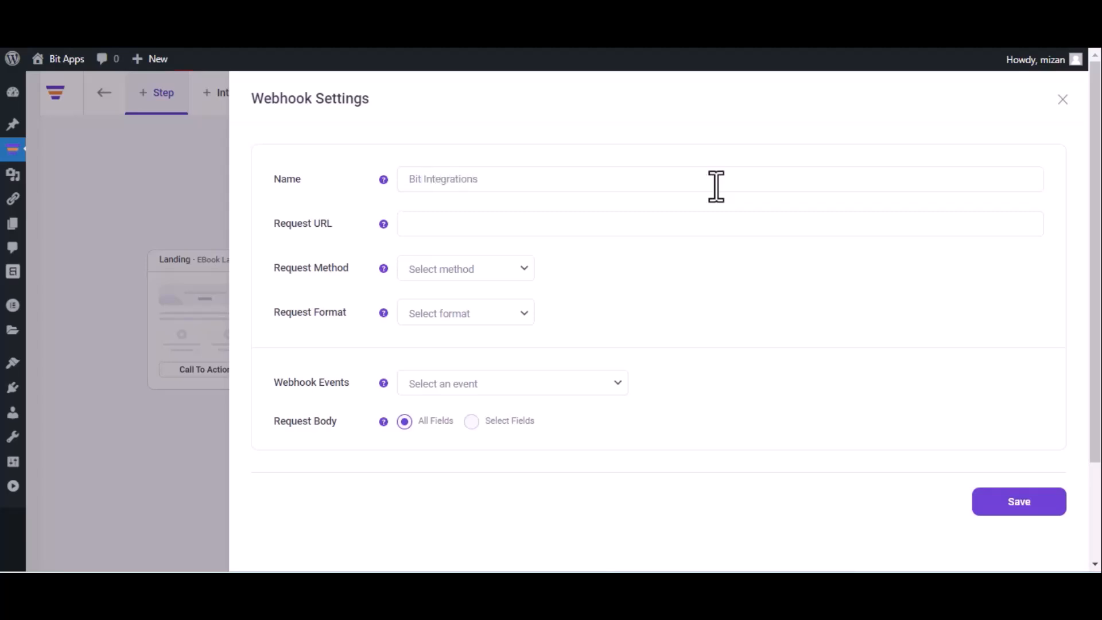
{"action": "left_click", "coordinate": [549, 222]}
{"action": "key", "text": "ctrl+v"}
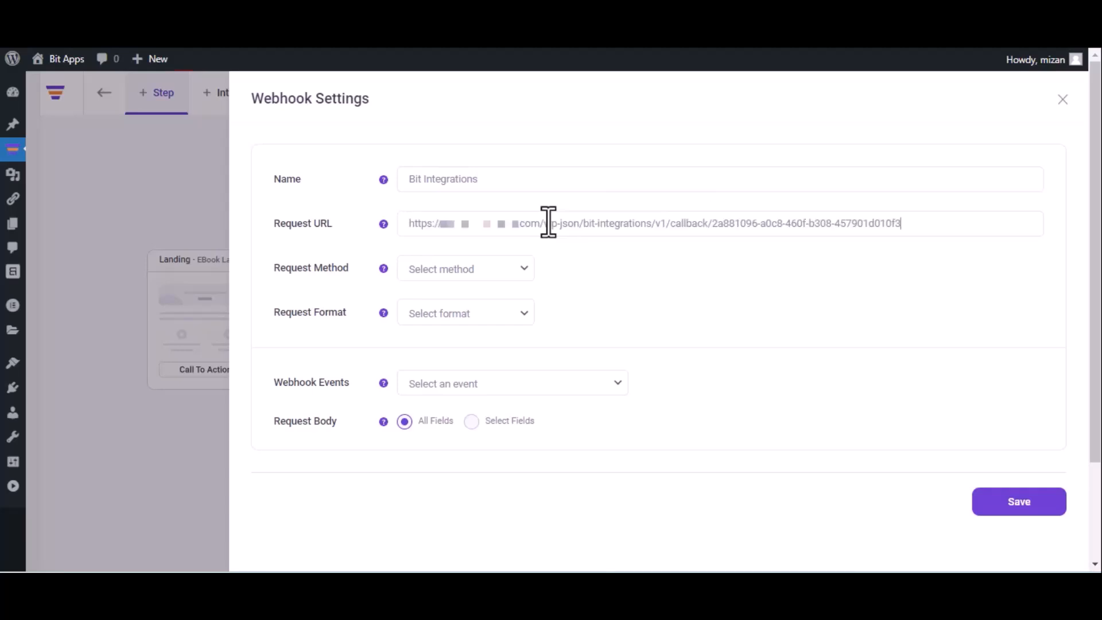
{"action": "left_click", "coordinate": [474, 278]}
{"action": "left_click", "coordinate": [463, 303]}
{"action": "left_click", "coordinate": [466, 314]}
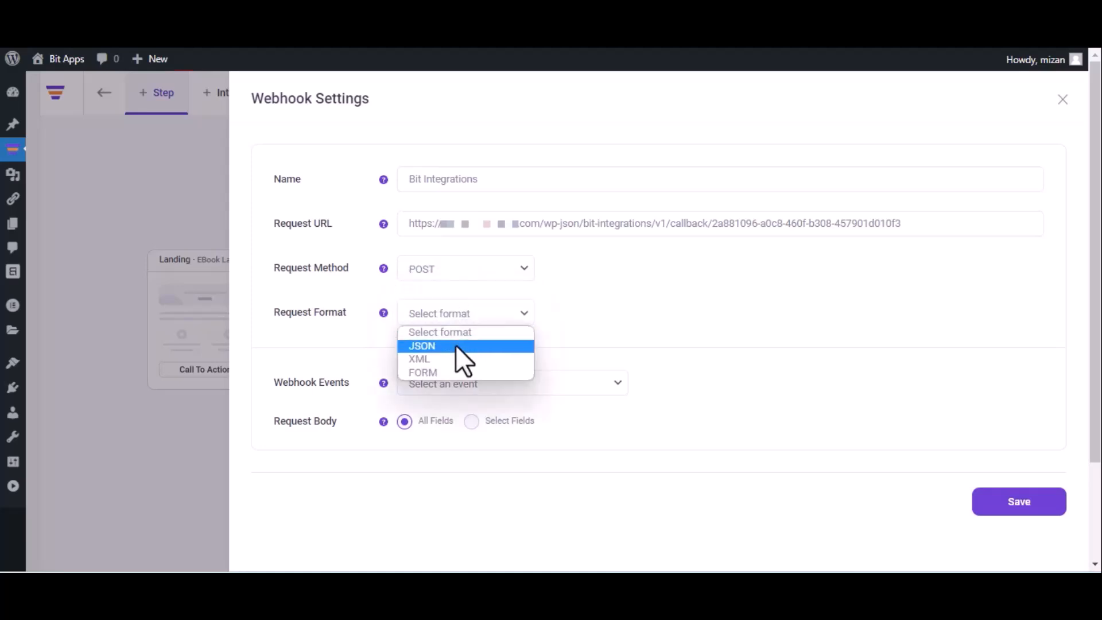
{"action": "left_click", "coordinate": [456, 346]}
{"action": "left_click", "coordinate": [484, 382]}
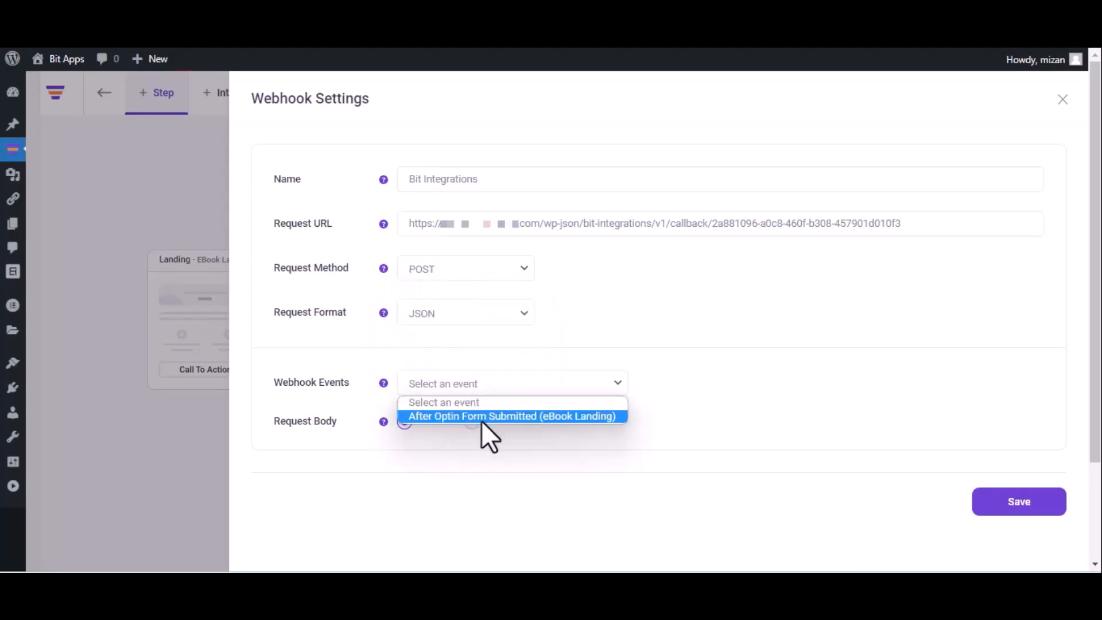
{"action": "left_click", "coordinate": [481, 418]}
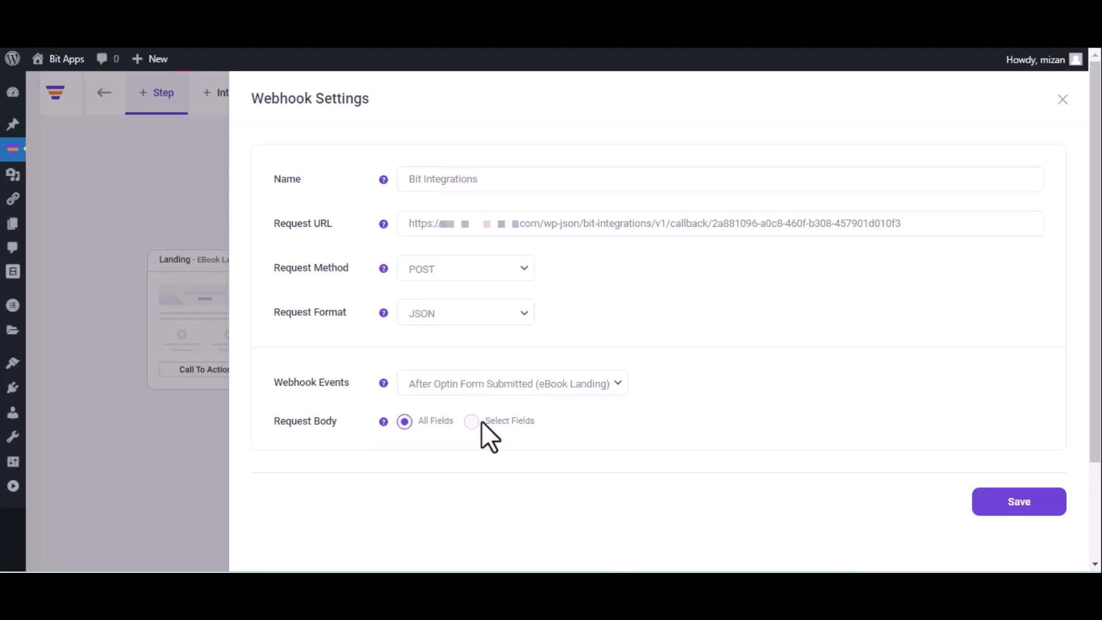
{"action": "left_click", "coordinate": [1016, 510]}
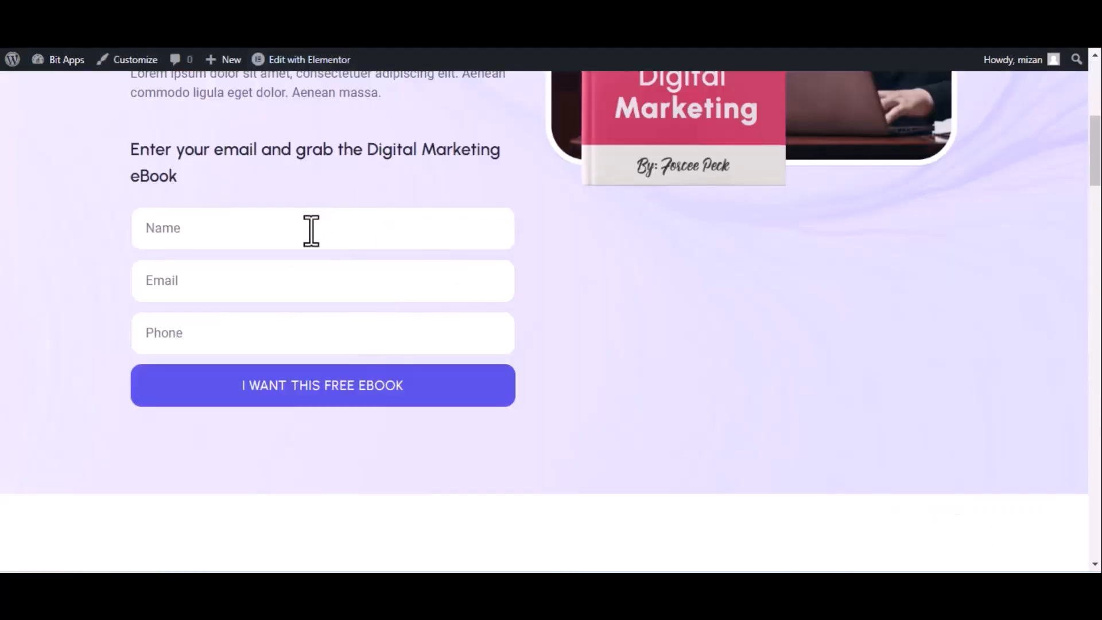
Step: Submit the eBook opt-in form with name 'Bit Integrations', a sample e-mail and a phone number
{"action": "left_click", "coordinate": [311, 230]}
{"action": "type", "text": "Bit Integrations"}
{"action": "left_click", "coordinate": [243, 291]}
{"action": "left_click", "coordinate": [245, 333]}
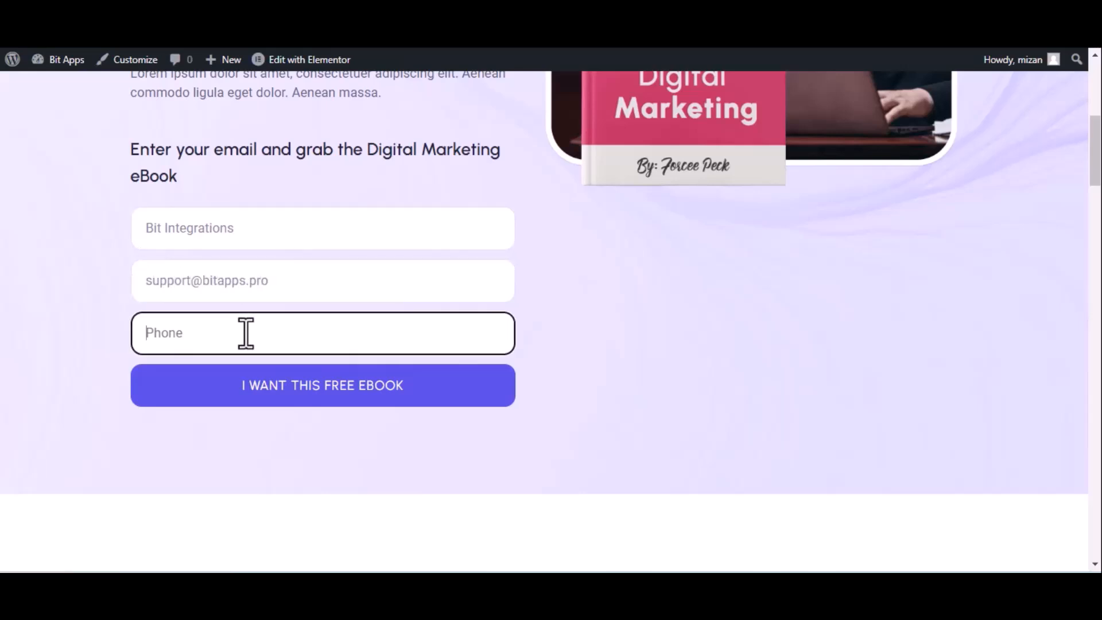
{"action": "type", "text": "444555666"}
{"action": "left_click", "coordinate": [282, 386]}
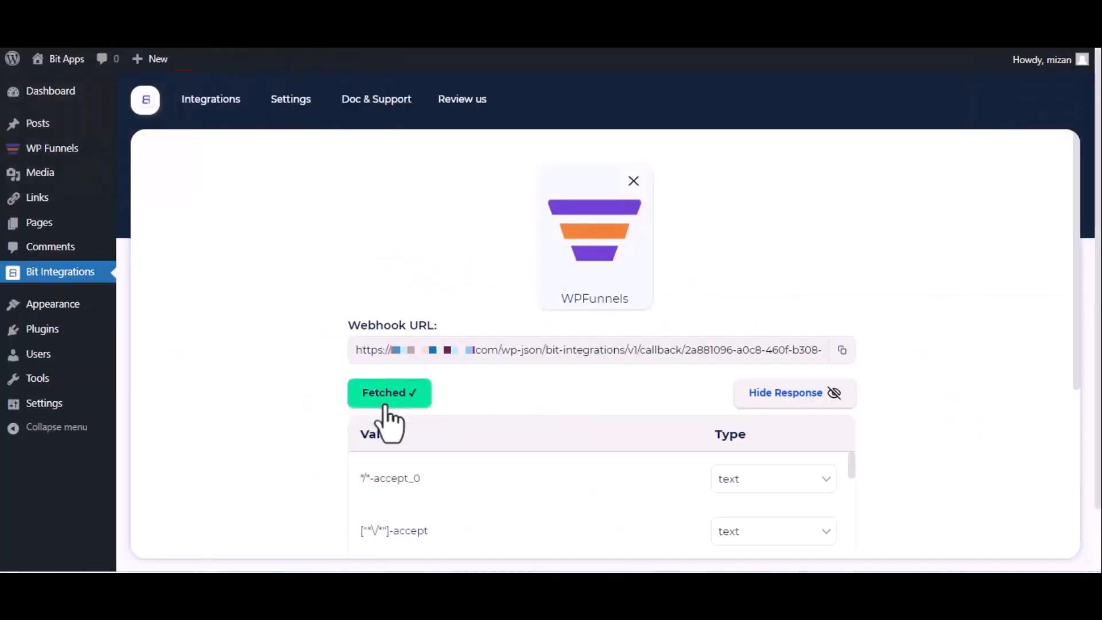
Step: Review the fetched opt-in fields, then pick WPWebhooks as the integration's action
{"action": "scroll", "coordinate": [384, 406], "scroll_direction": "down", "scroll_amount": 5}
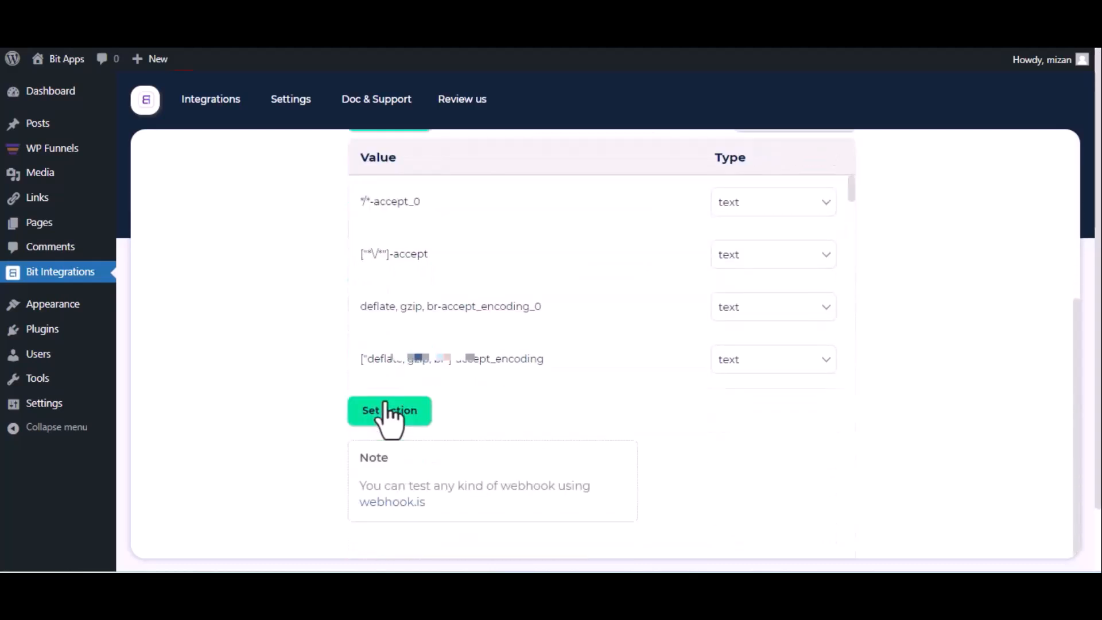
{"action": "left_click", "coordinate": [389, 410]}
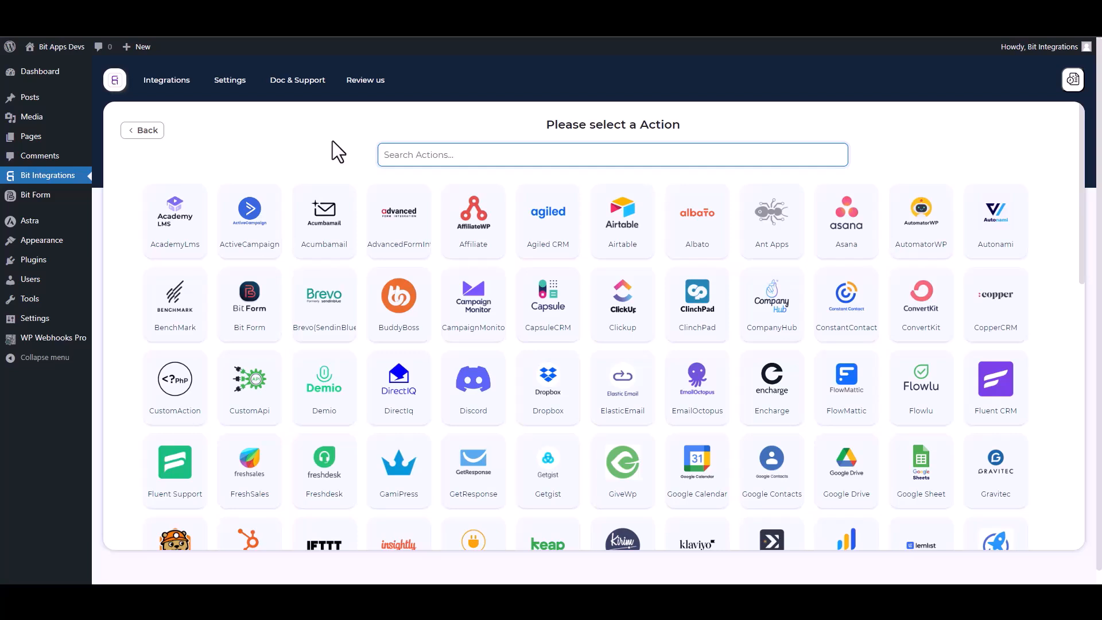
{"action": "type", "text": "wp"}
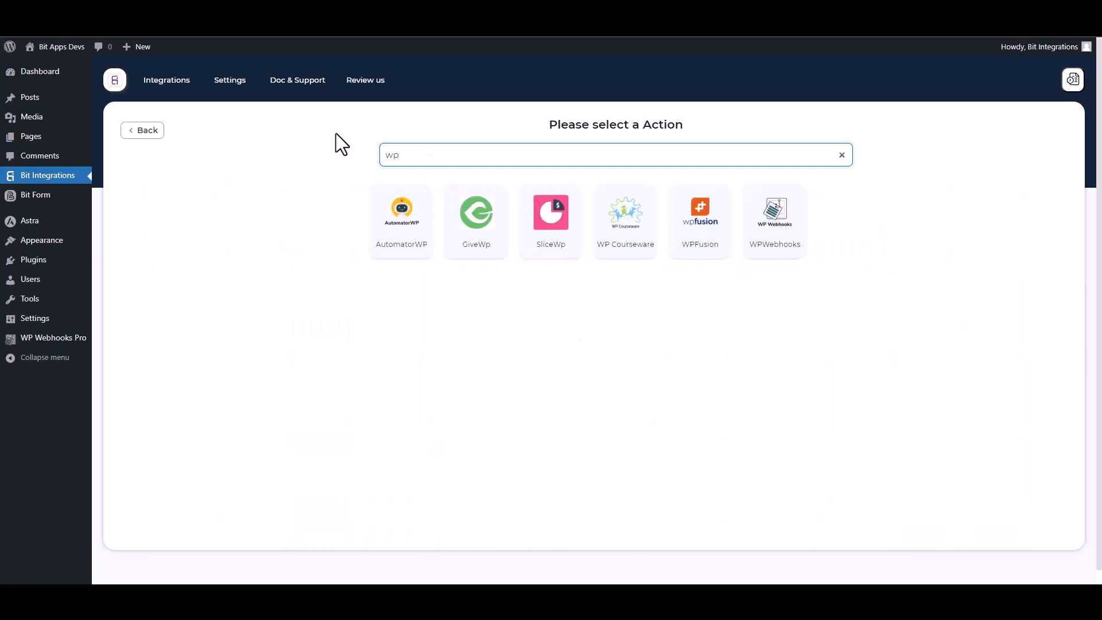
{"action": "left_click", "coordinate": [784, 260]}
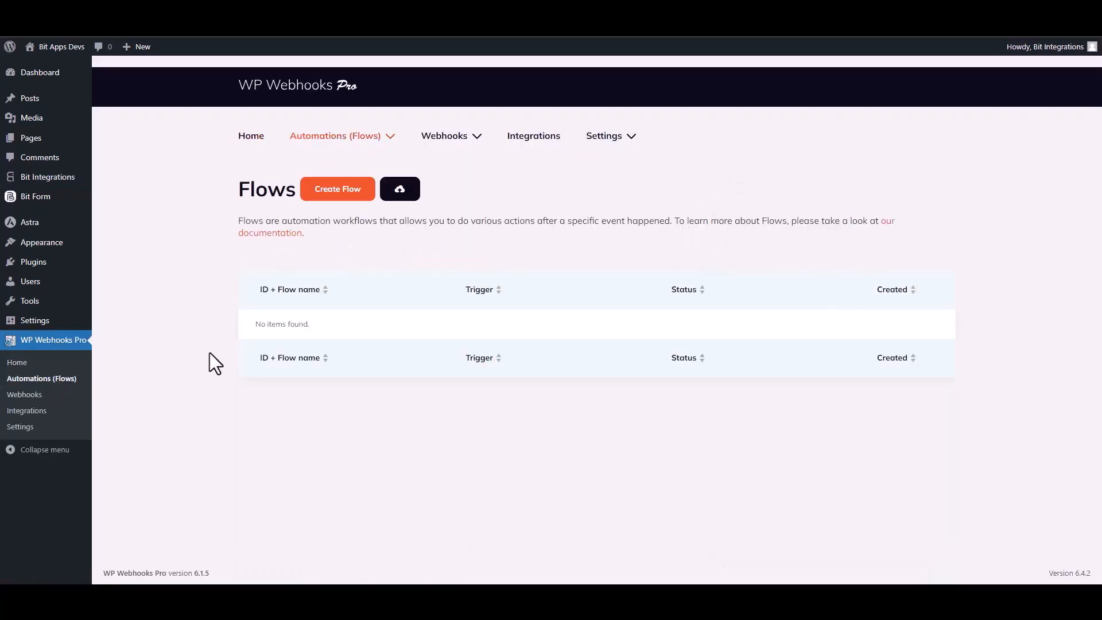
Step: Create a new flow named 'Bit Integrations' and open it for editing
{"action": "left_click", "coordinate": [339, 191]}
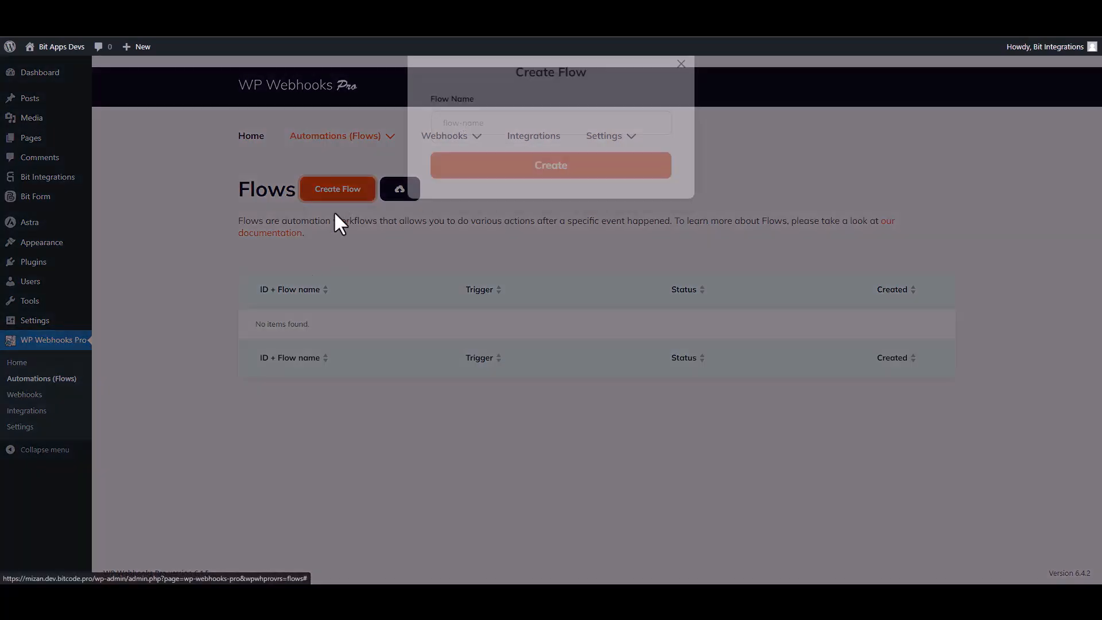
{"action": "left_click", "coordinate": [460, 143]}
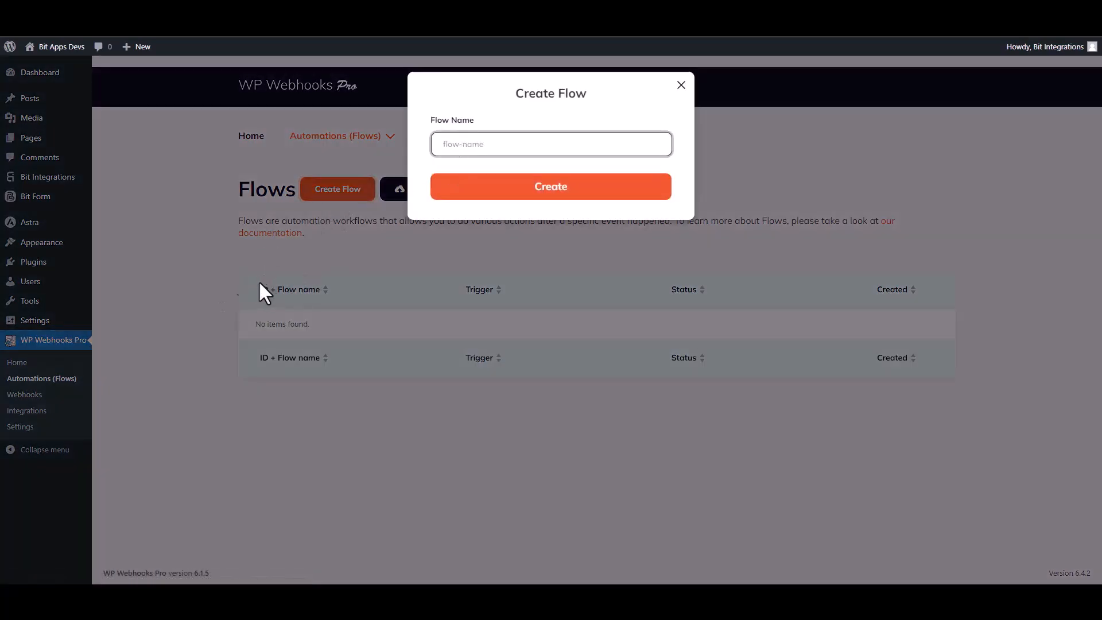
{"action": "type", "text": "Bit Integrations"}
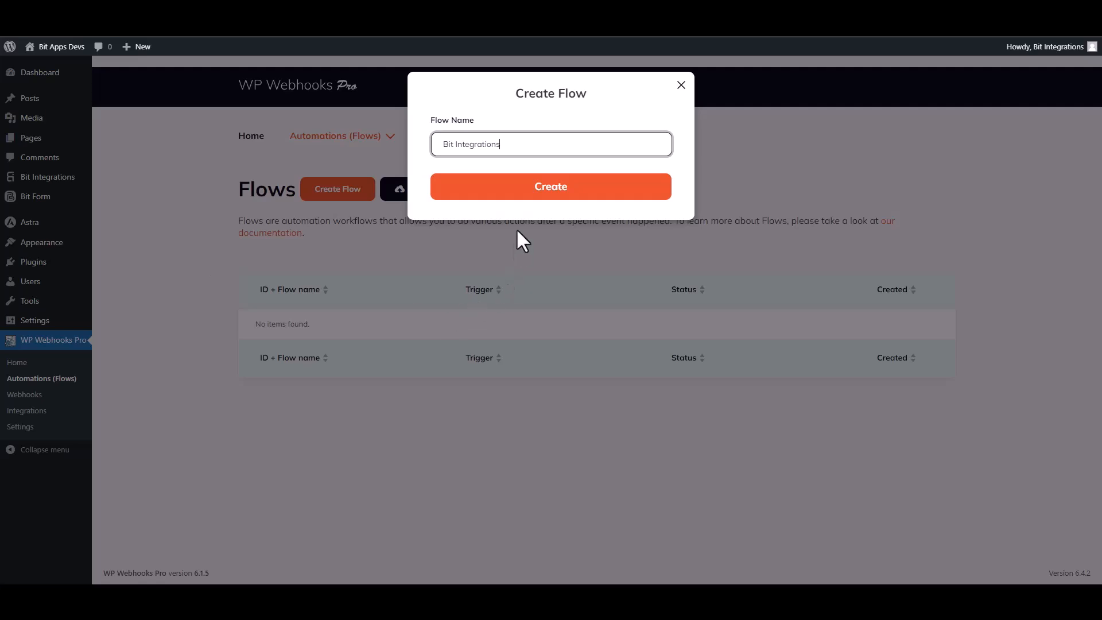
{"action": "left_click", "coordinate": [548, 198]}
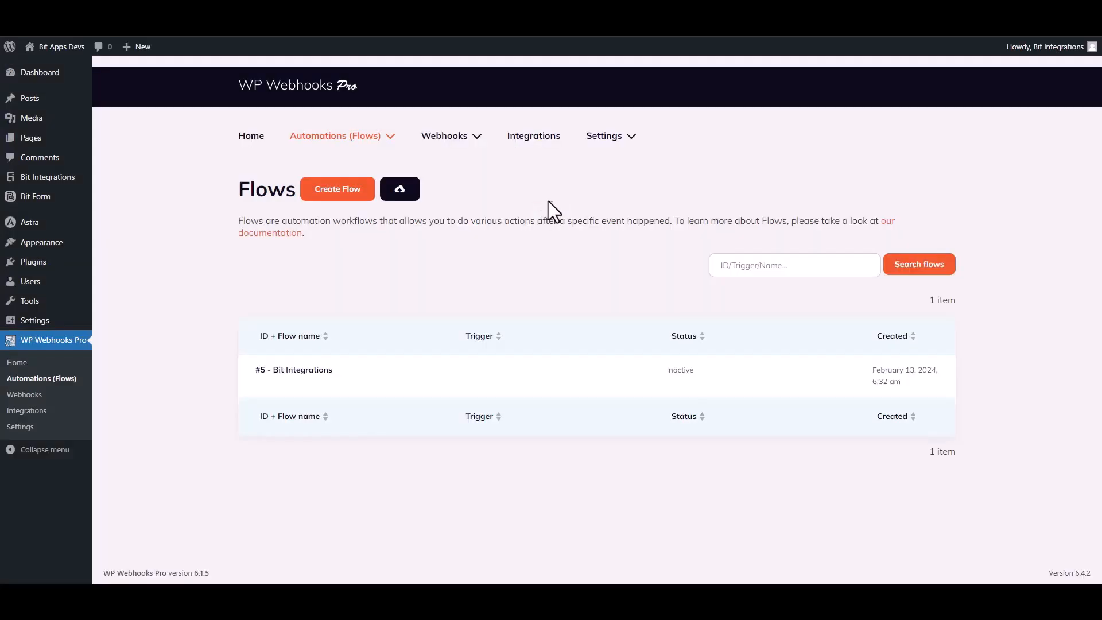
{"action": "mouse_move", "coordinate": [293, 395]}
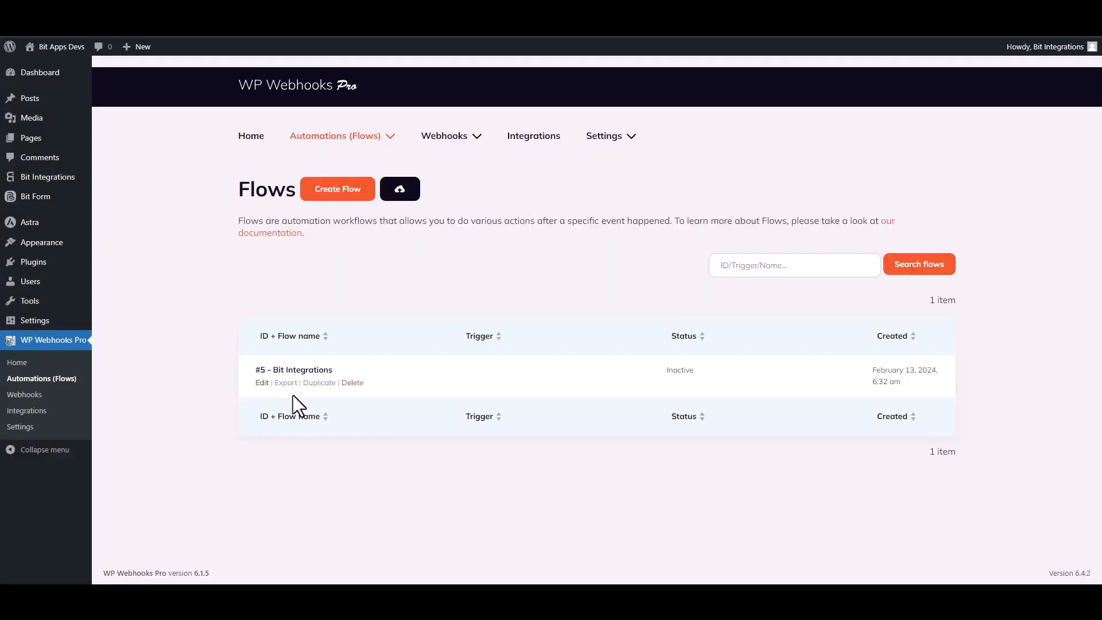
{"action": "left_click", "coordinate": [261, 383]}
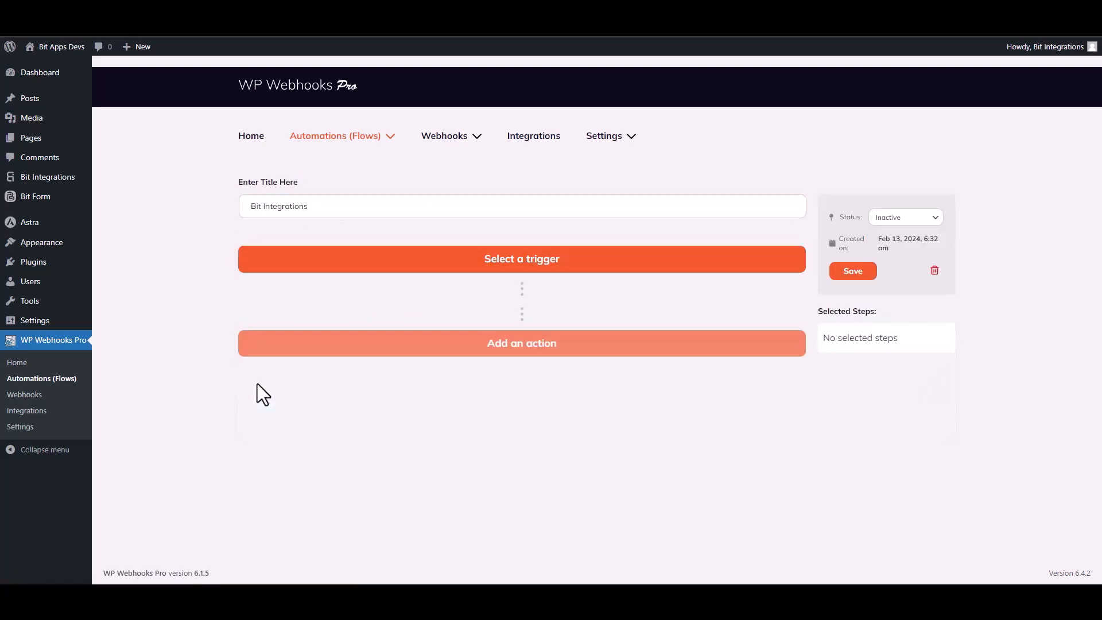
Step: Set the flow trigger to Webhooks 'HTTP request received' and select its receivable trigger URL
{"action": "left_click", "coordinate": [530, 259]}
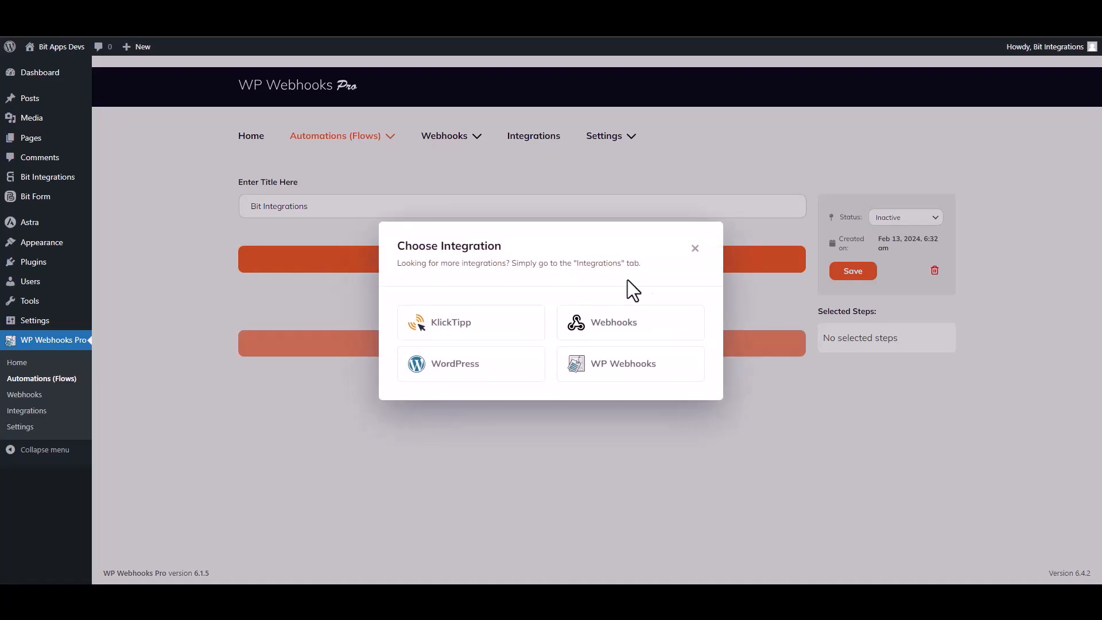
{"action": "left_click", "coordinate": [620, 322]}
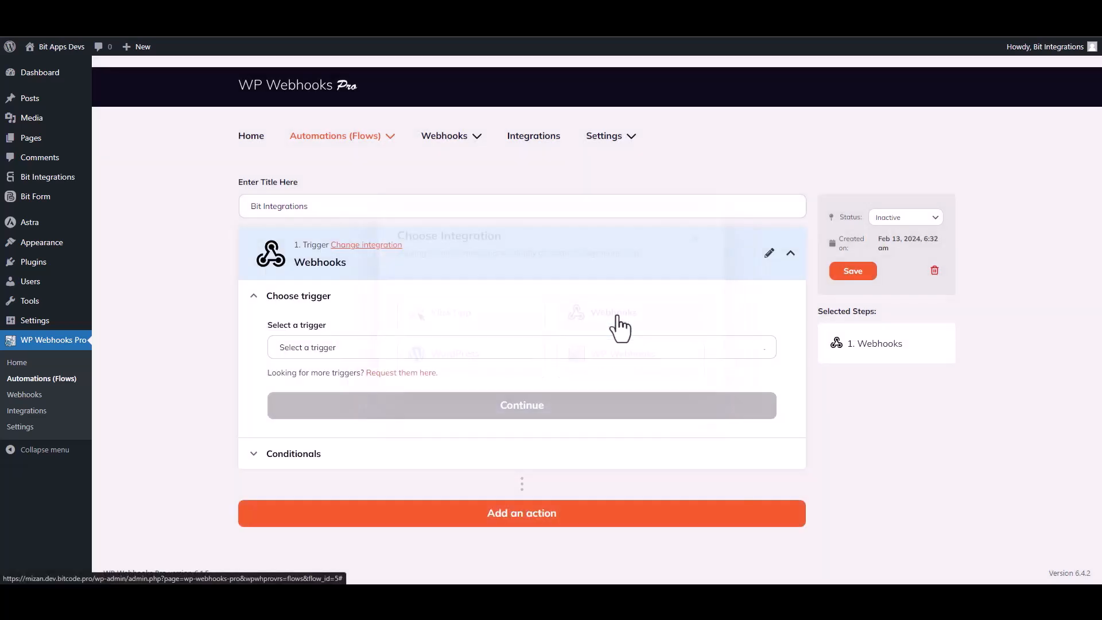
{"action": "left_click", "coordinate": [343, 353]}
{"action": "left_click", "coordinate": [332, 410]}
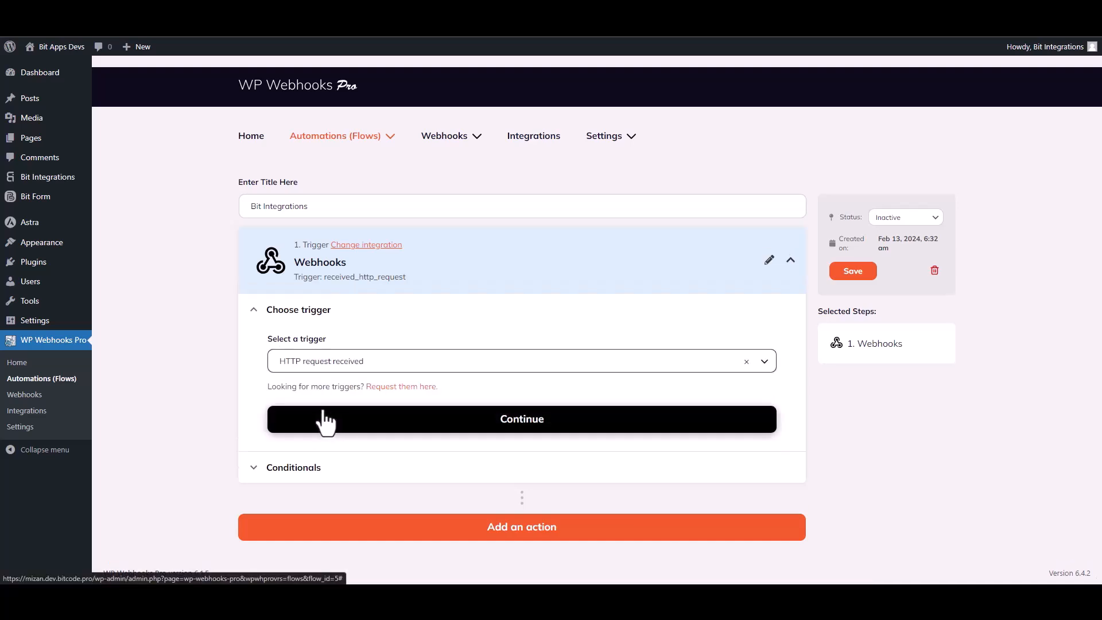
{"action": "left_click", "coordinate": [509, 424]}
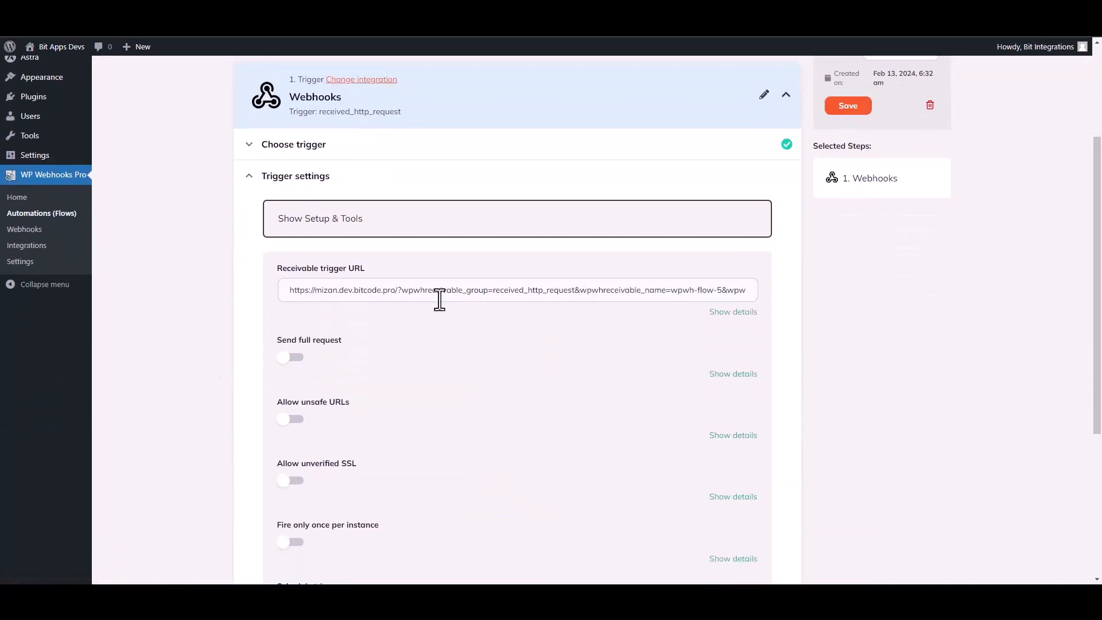
{"action": "triple_click", "coordinate": [439, 290]}
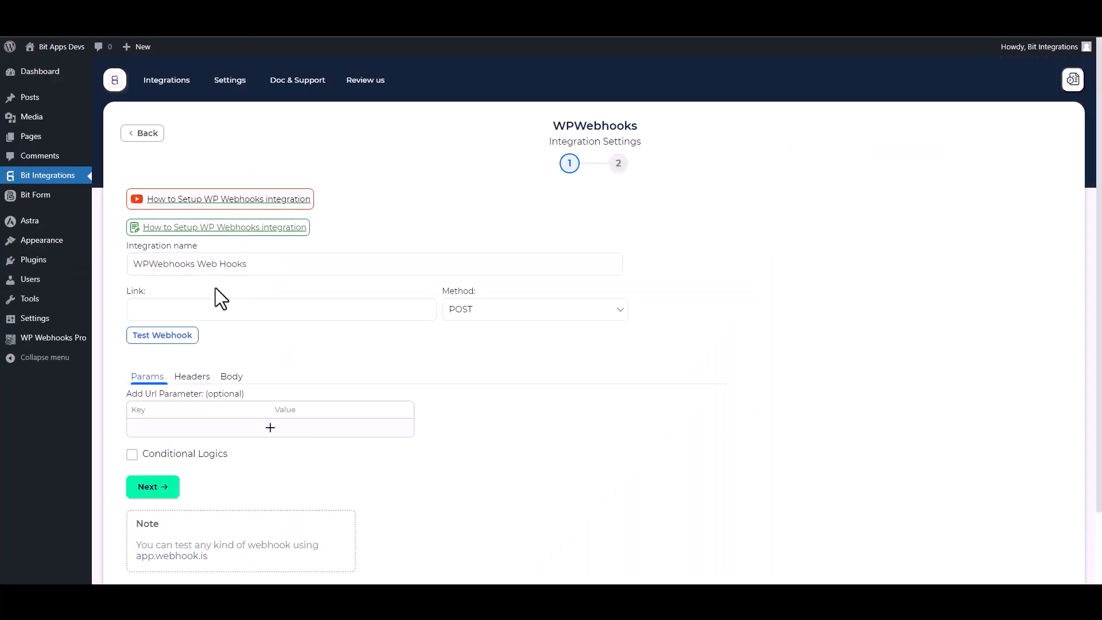
Step: Paste the flow's trigger URL as the link and send all data as application/json
{"action": "left_click", "coordinate": [188, 308]}
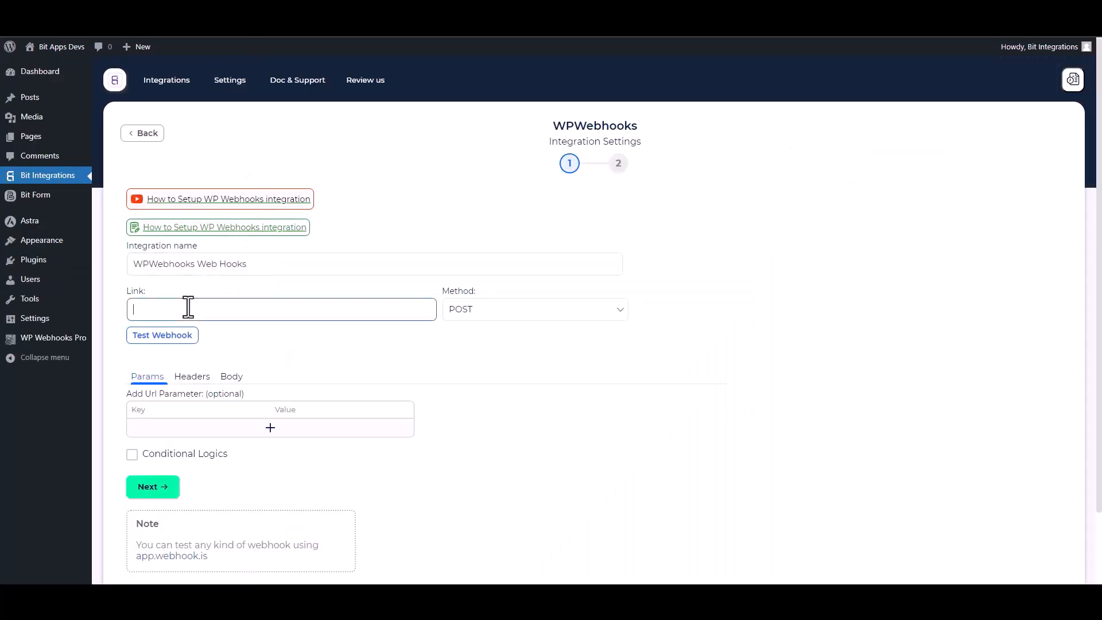
{"action": "key", "text": "ctrl+v"}
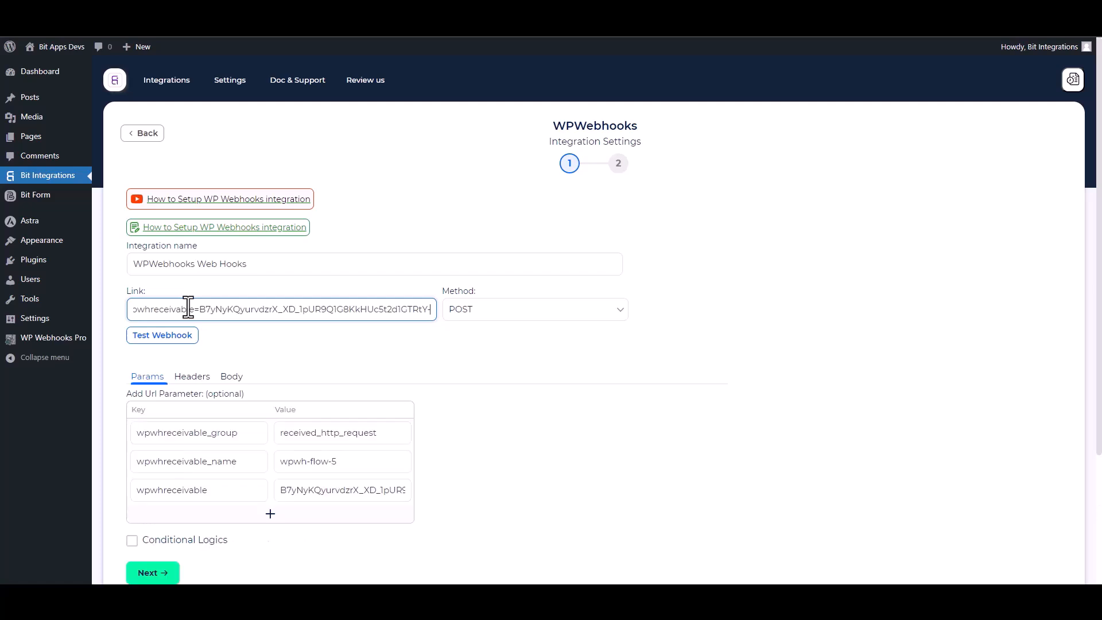
{"action": "scroll", "coordinate": [377, 341], "scroll_direction": "down", "scroll_amount": 2}
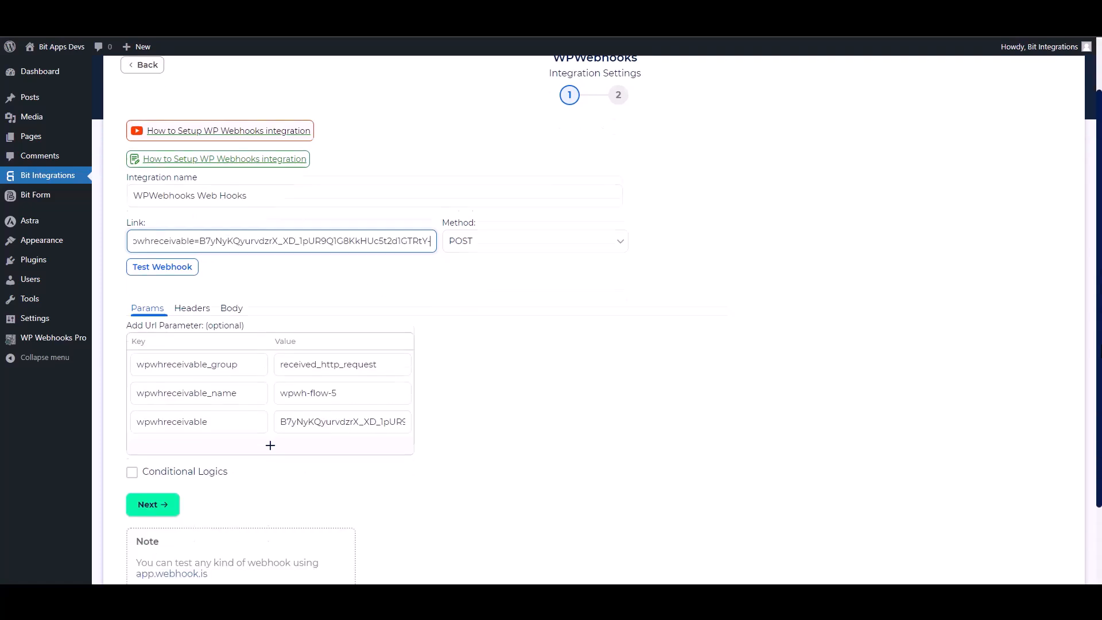
{"action": "left_click", "coordinate": [232, 301]}
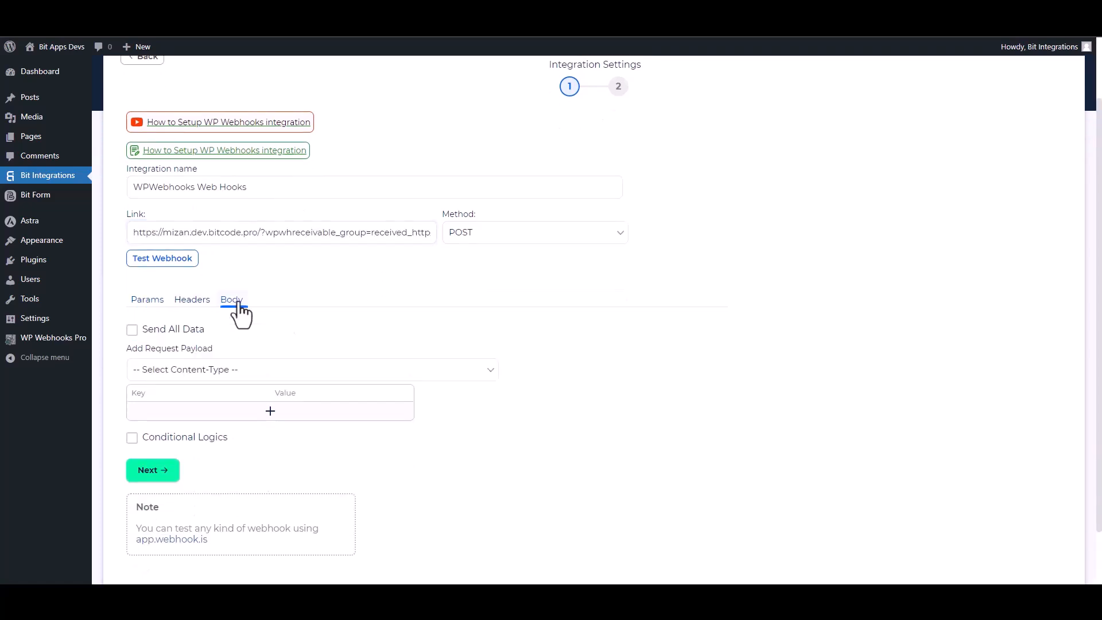
{"action": "left_click", "coordinate": [152, 333]}
{"action": "left_click", "coordinate": [226, 371]}
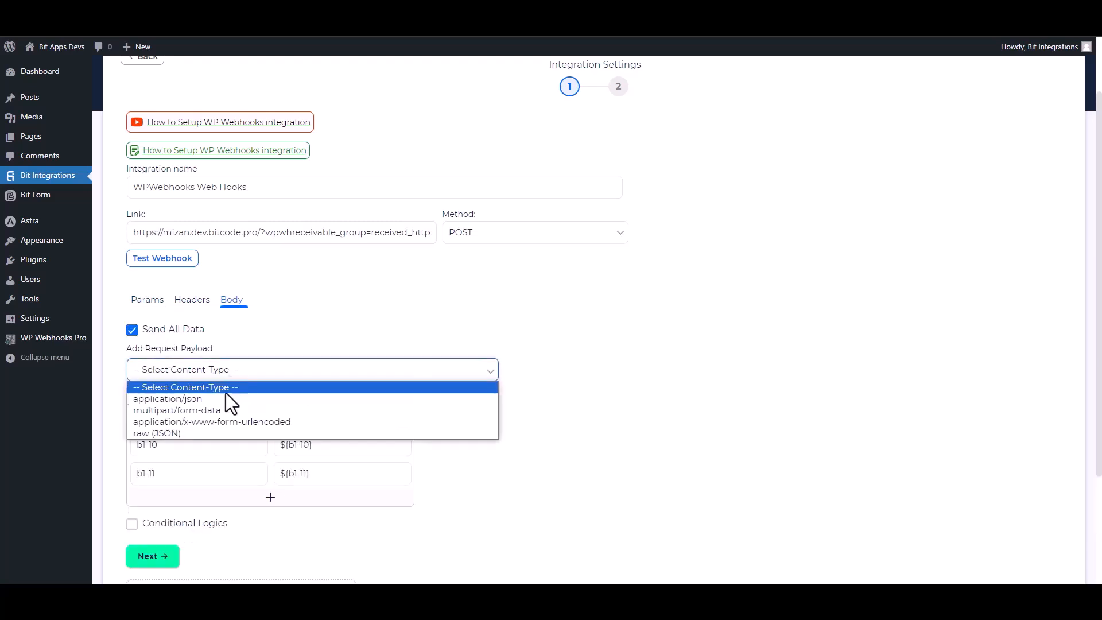
{"action": "left_click", "coordinate": [207, 397]}
Step: Send a test webhook, leave conditional logic off, and finish and save the integration
{"action": "scroll", "coordinate": [669, 395], "scroll_direction": "down", "scroll_amount": 2}
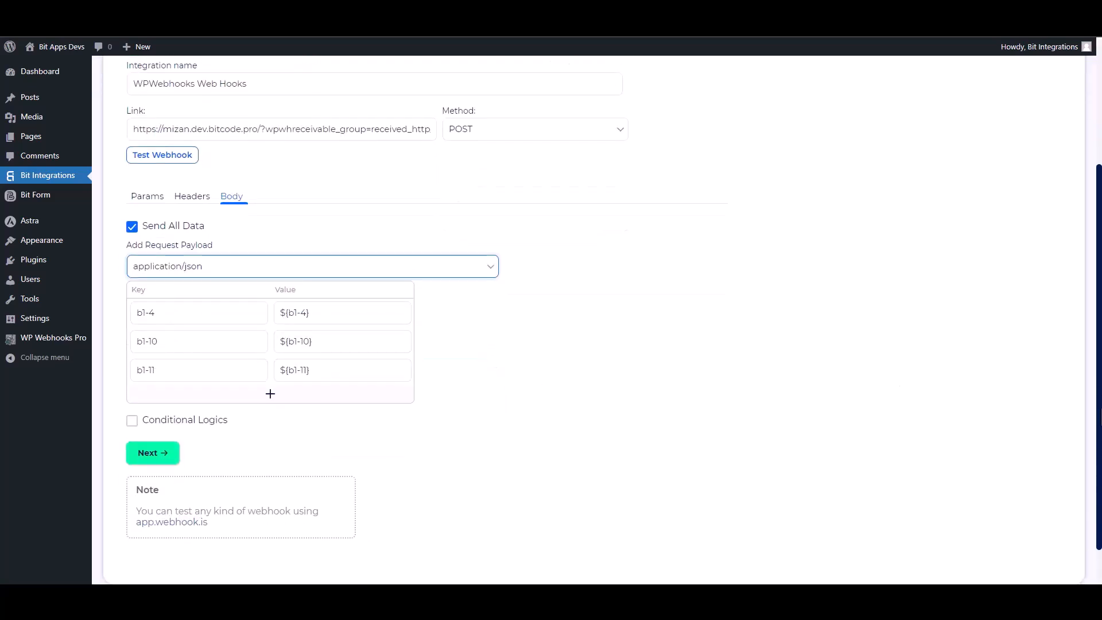
{"action": "left_click", "coordinate": [186, 156]}
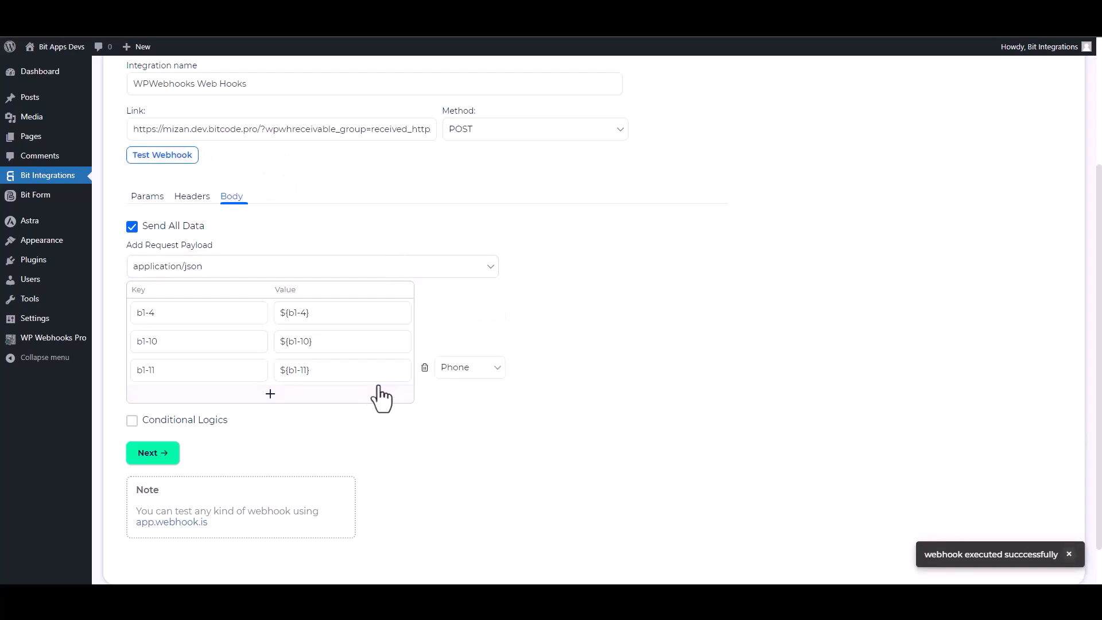
{"action": "left_click", "coordinate": [184, 422]}
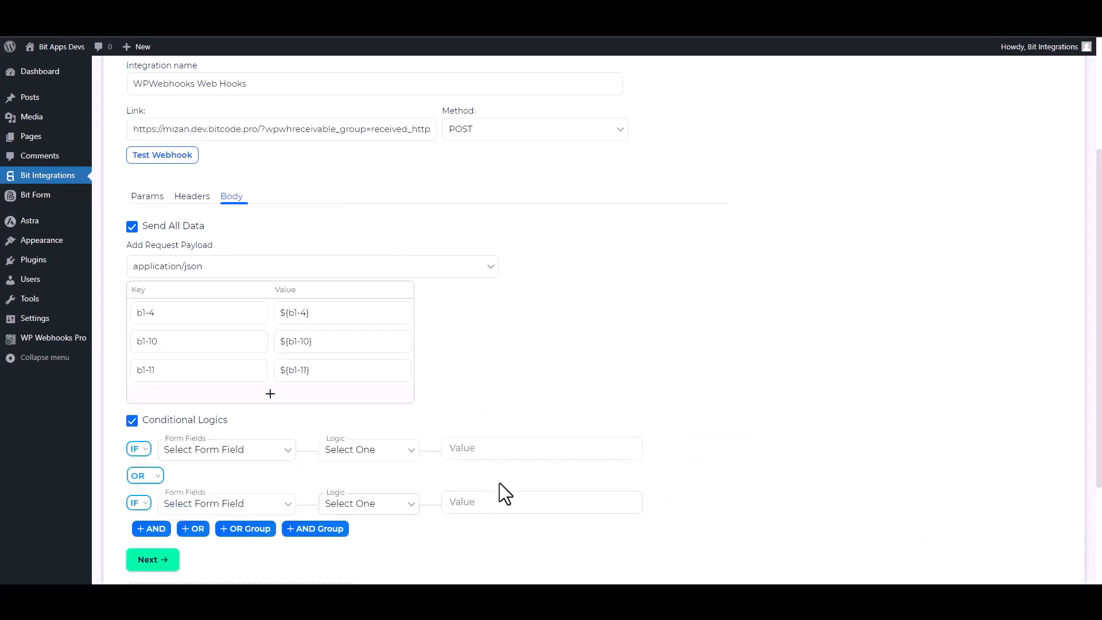
{"action": "scroll", "coordinate": [745, 401], "scroll_direction": "down", "scroll_amount": 2}
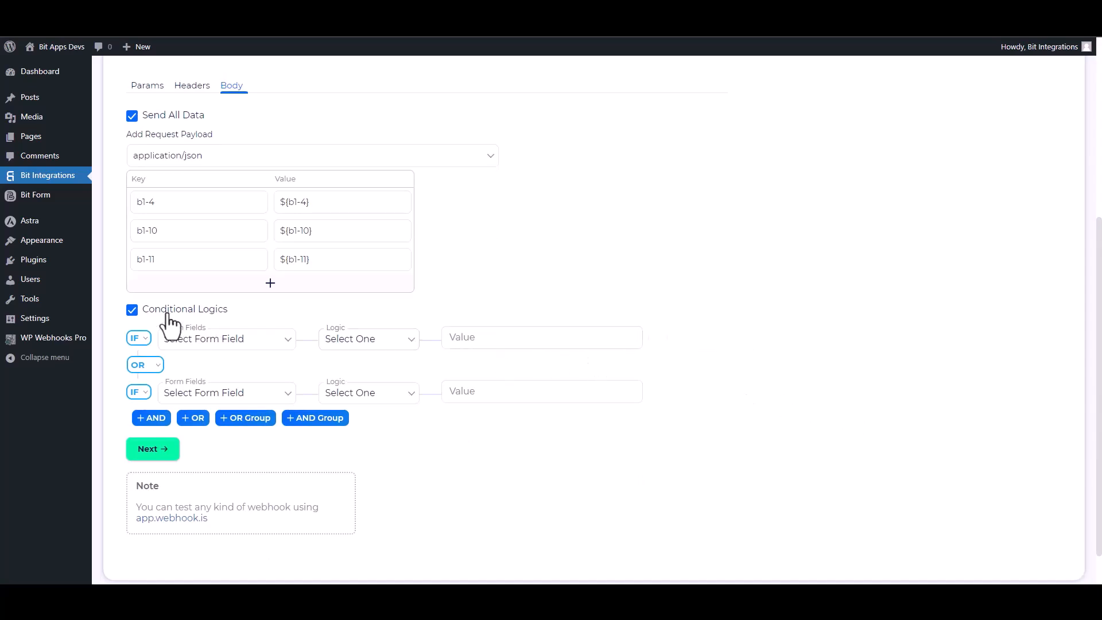
{"action": "left_click", "coordinate": [132, 312]}
{"action": "left_click", "coordinate": [171, 404]}
{"action": "left_click", "coordinate": [584, 244]}
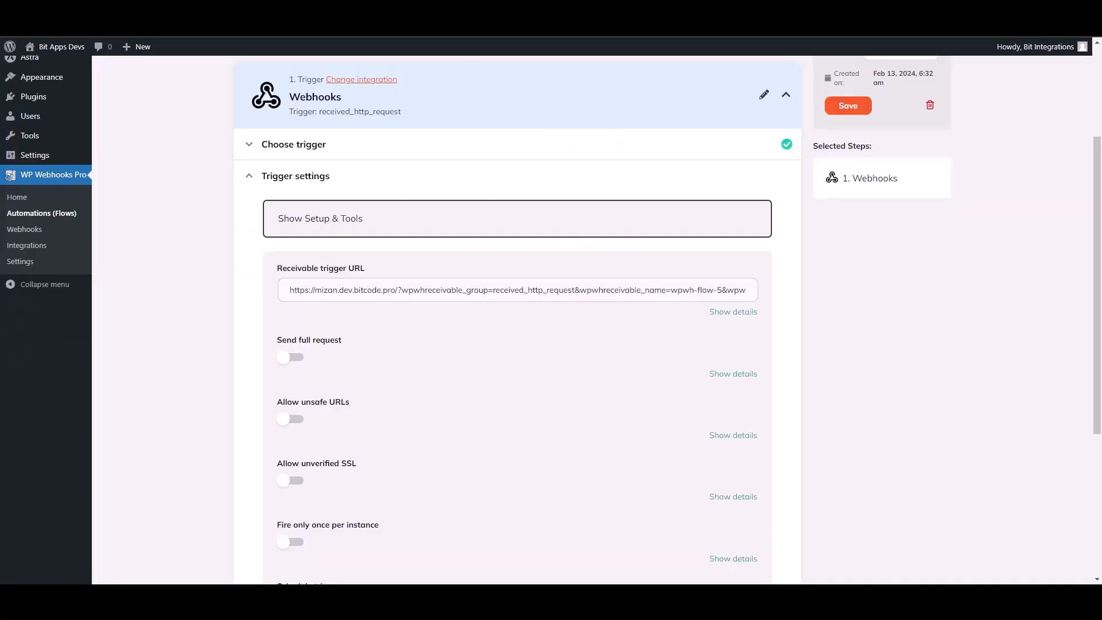
Step: Save the trigger fields and finish the trigger test using Log #18's data
{"action": "scroll", "coordinate": [853, 401], "scroll_direction": "down", "scroll_amount": 4}
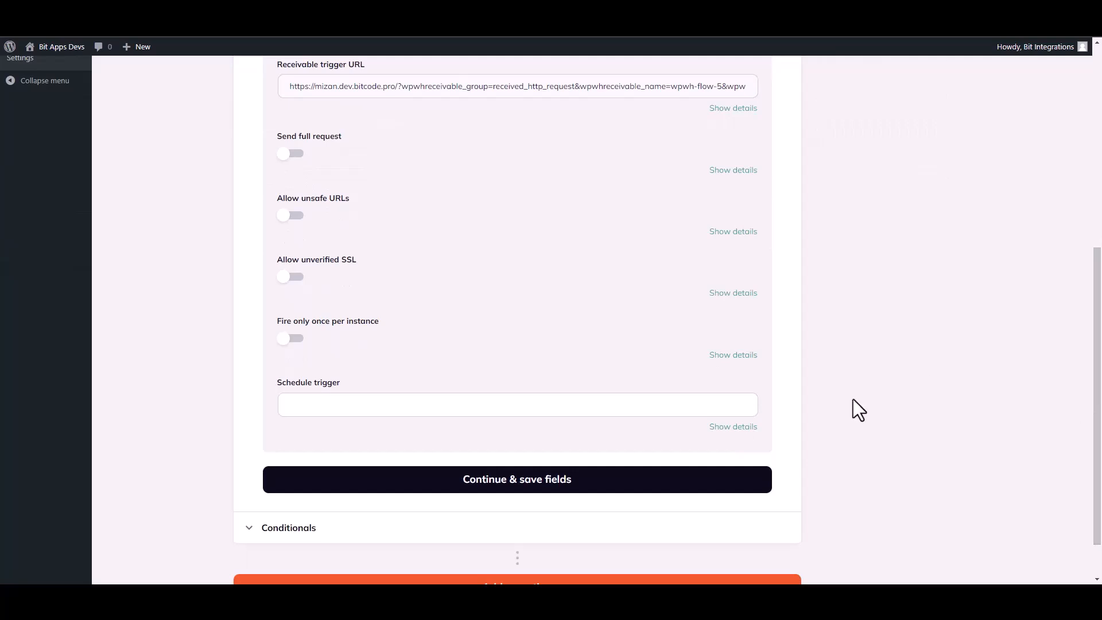
{"action": "left_click", "coordinate": [507, 481]}
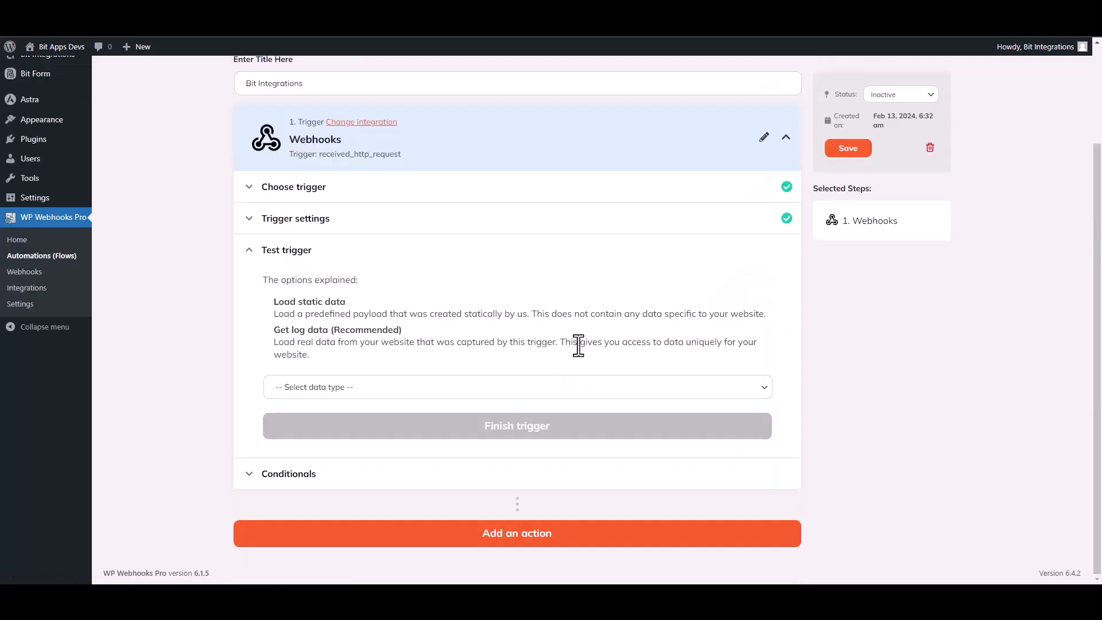
{"action": "left_click", "coordinate": [345, 389]}
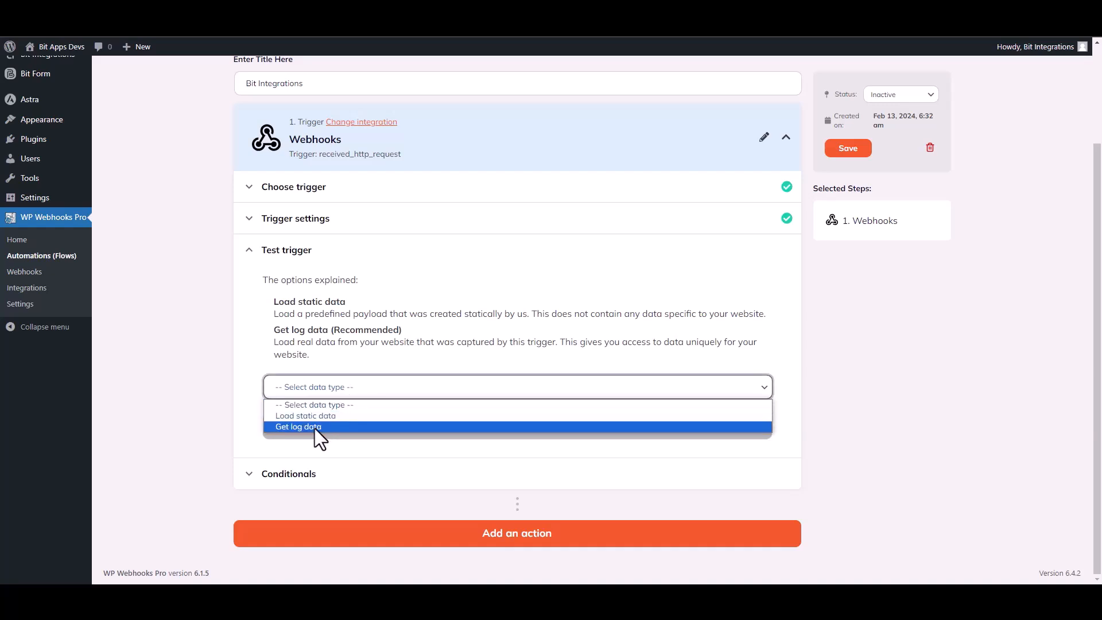
{"action": "left_click", "coordinate": [314, 427]}
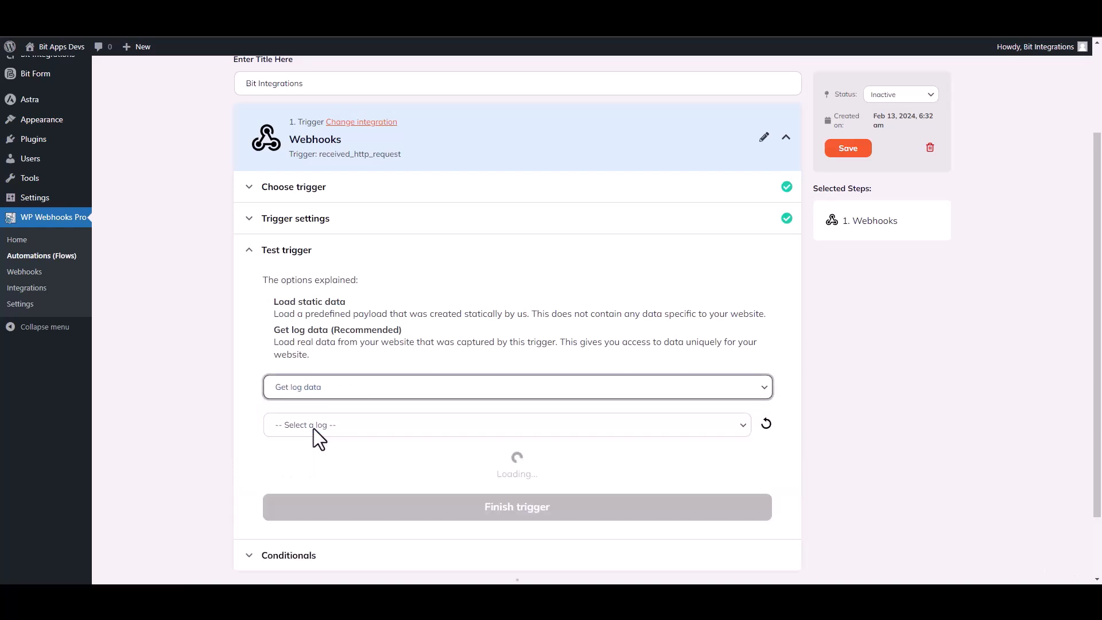
{"action": "left_click", "coordinate": [582, 428]}
{"action": "left_click", "coordinate": [358, 454]}
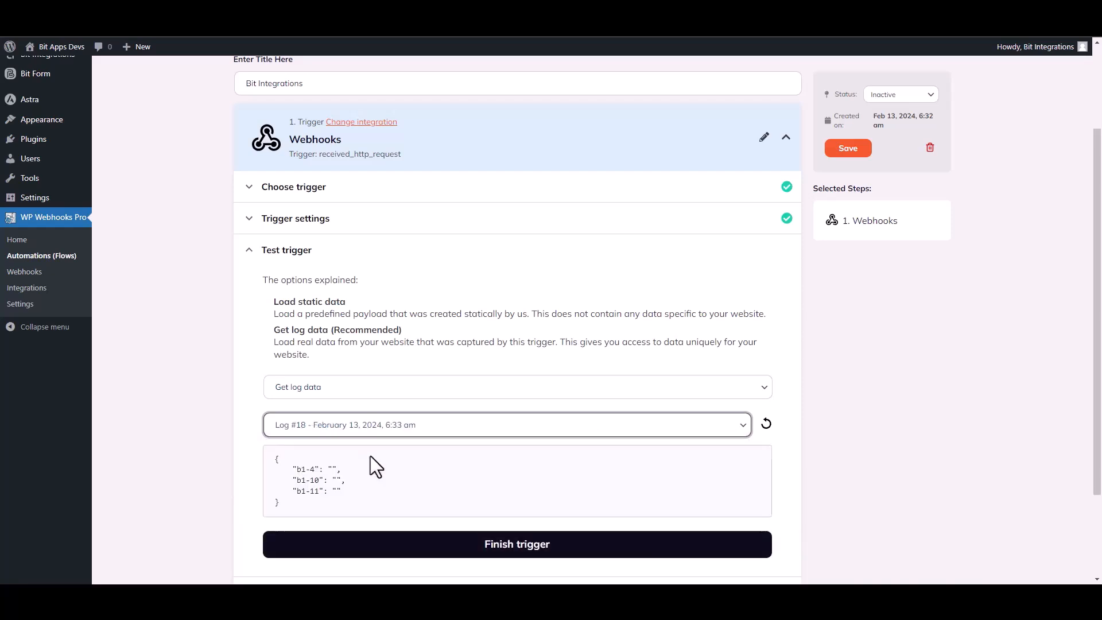
{"action": "left_click_drag", "start_coordinate": [358, 491], "coordinate": [283, 463]}
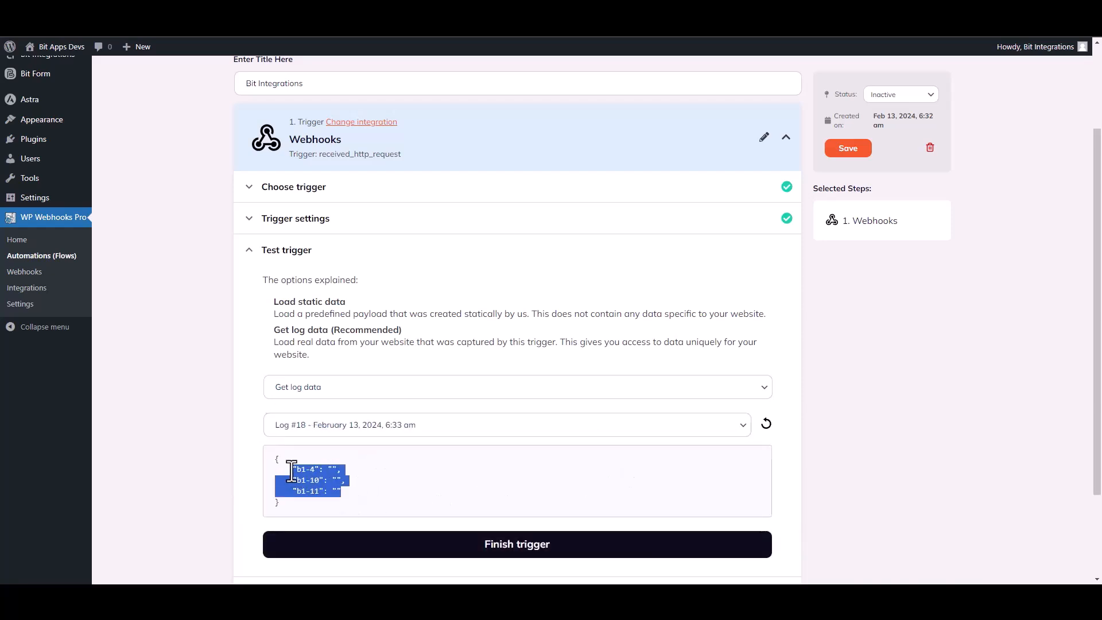
{"action": "left_click", "coordinate": [488, 488]}
{"action": "left_click_drag", "start_coordinate": [1098, 385], "coordinate": [1098, 447]}
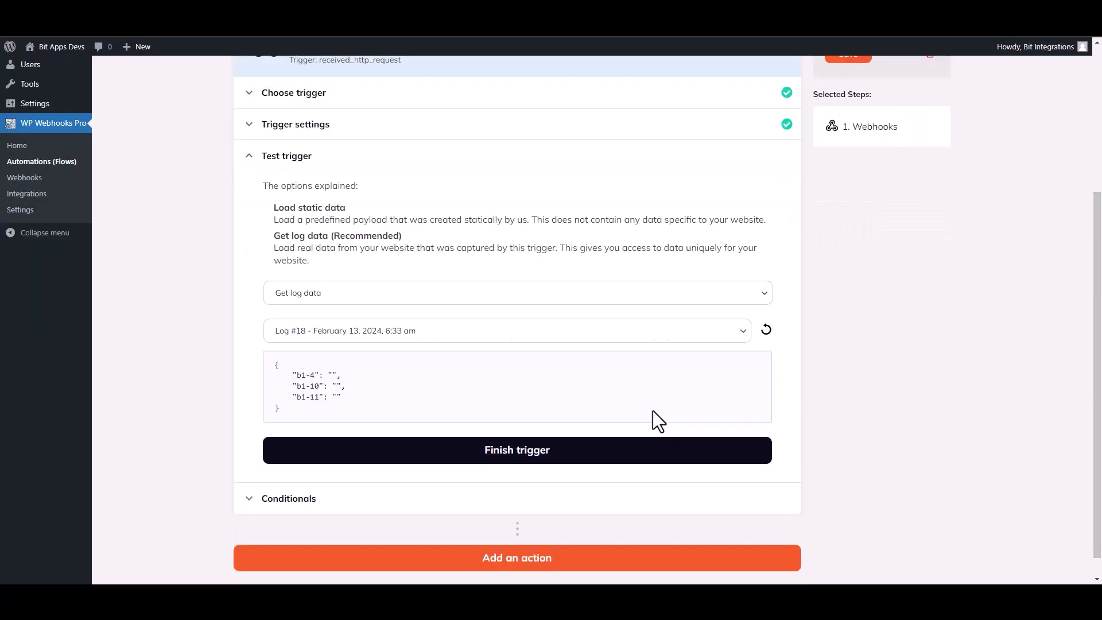
{"action": "left_click", "coordinate": [525, 454]}
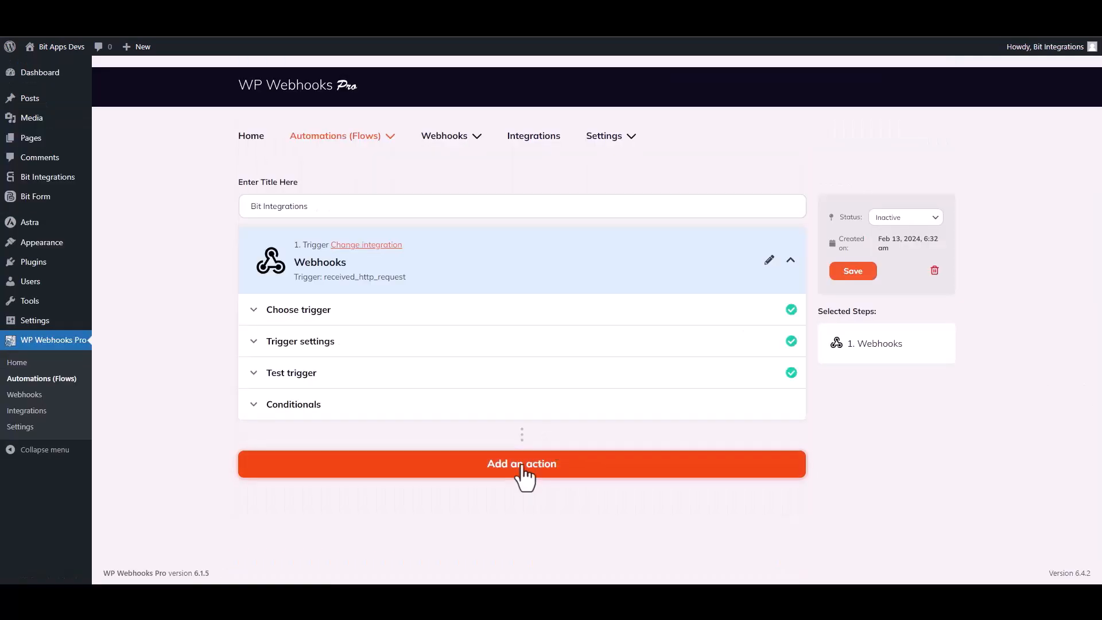
Step: Add a WordPress 'Create user' action to the flow
{"action": "left_click", "coordinate": [523, 466]}
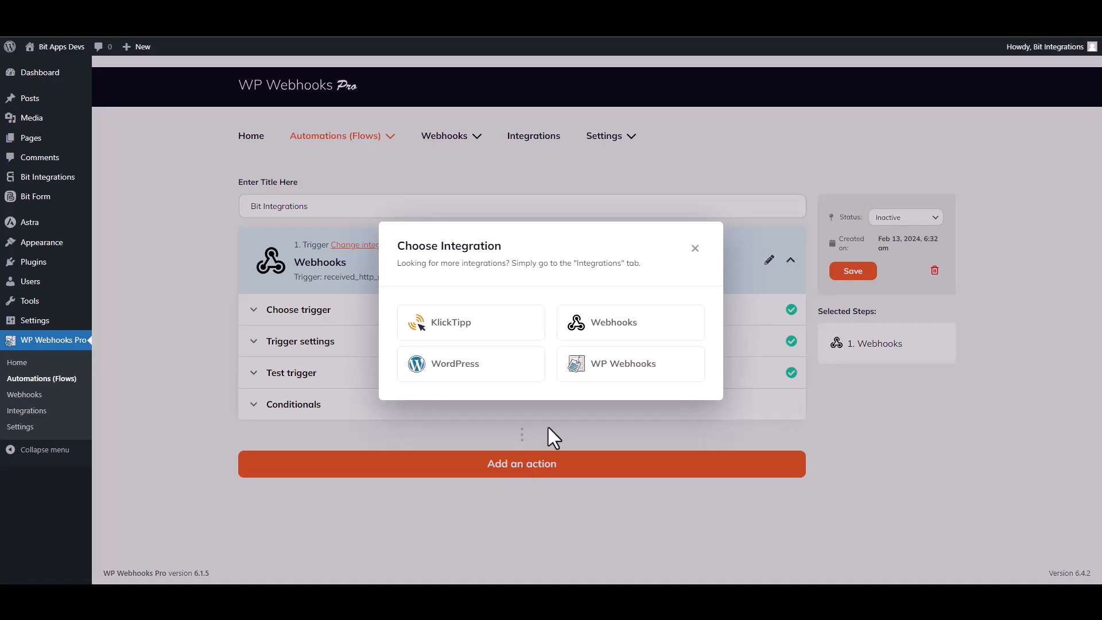
{"action": "left_click", "coordinate": [474, 373]}
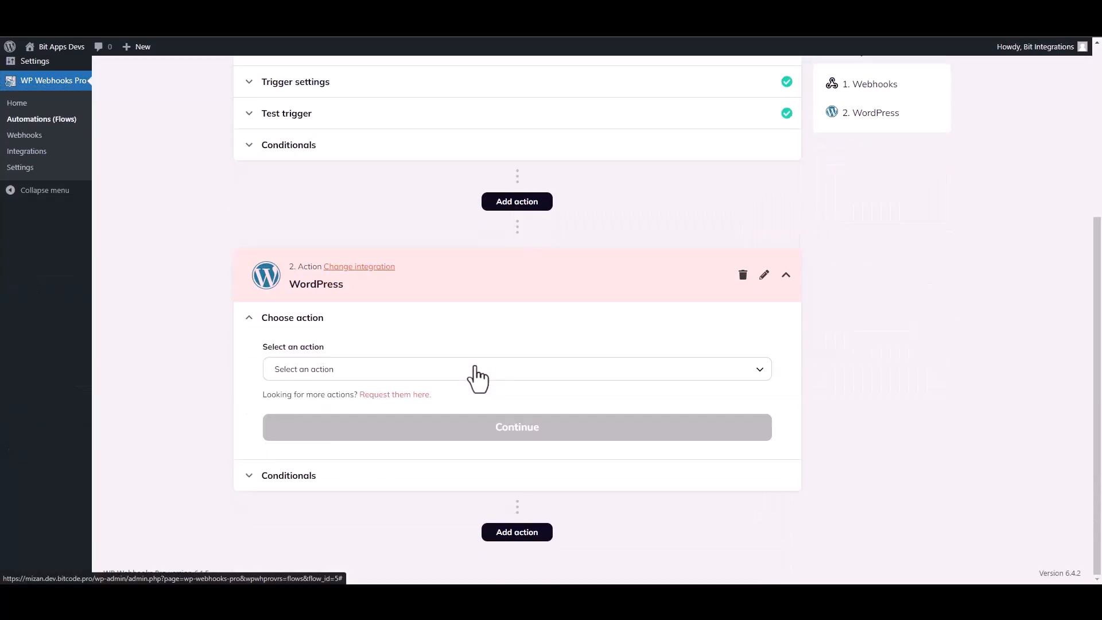
{"action": "left_click", "coordinate": [346, 370]}
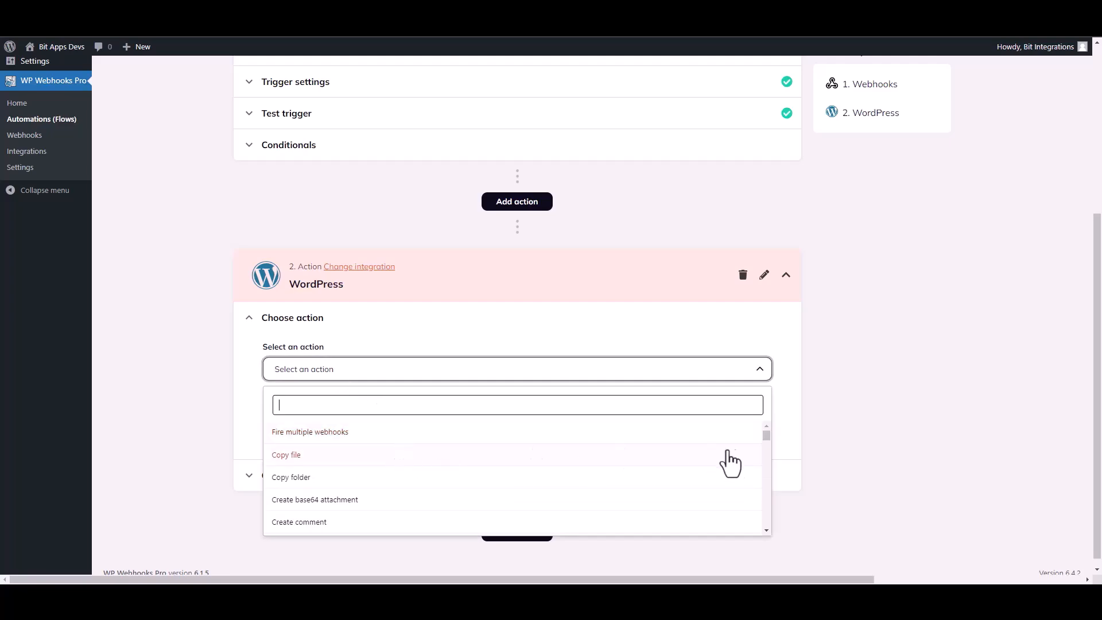
{"action": "scroll", "coordinate": [767, 445], "scroll_direction": "down", "scroll_amount": 5}
{"action": "type", "text": "create u"}
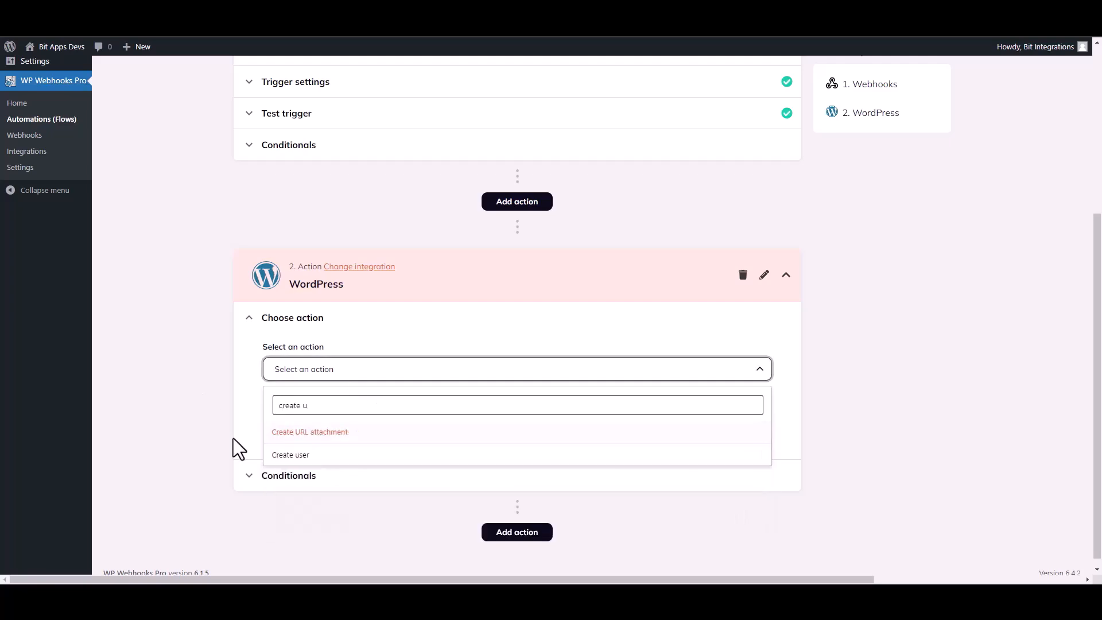
{"action": "left_click", "coordinate": [277, 456]}
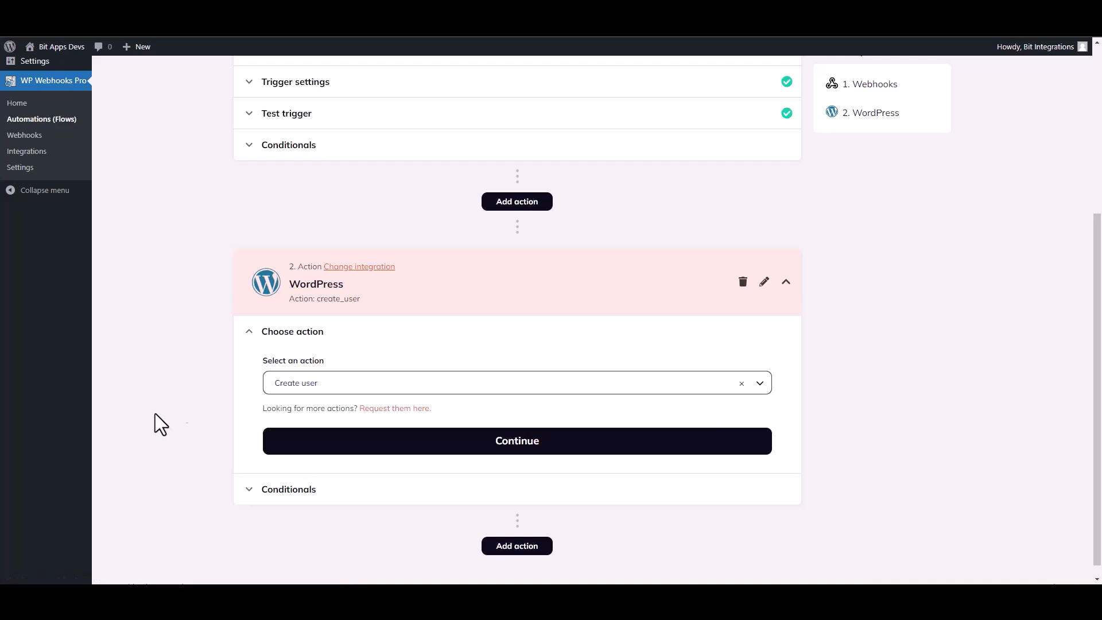
{"action": "left_click", "coordinate": [410, 441]}
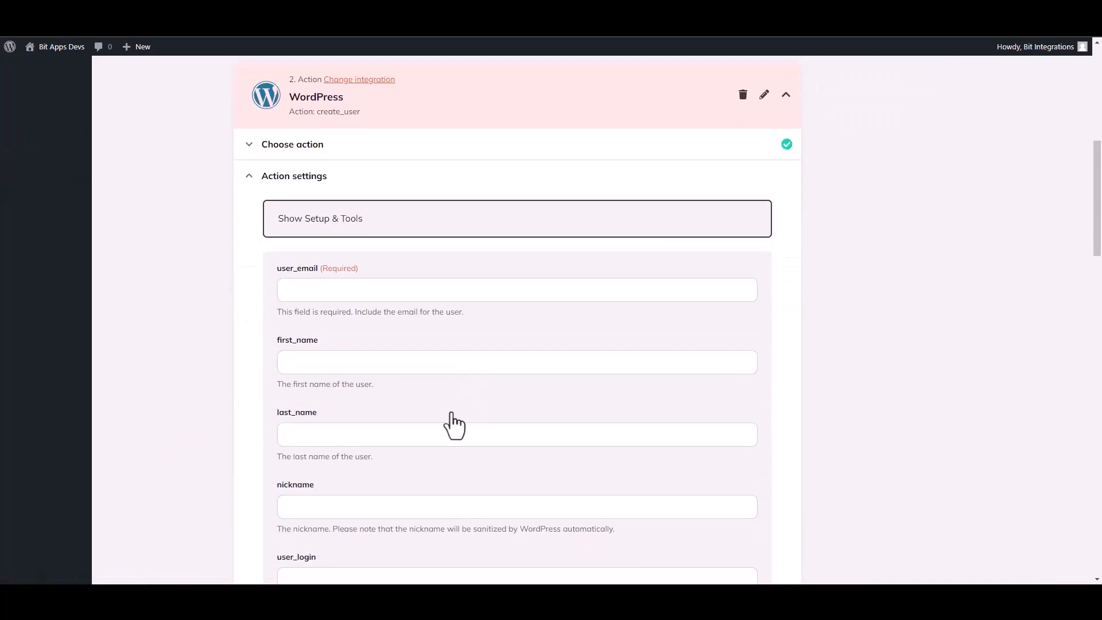
Step: Map {b1-4} into user_email and {b1-10} into first_name
{"action": "left_click", "coordinate": [320, 295]}
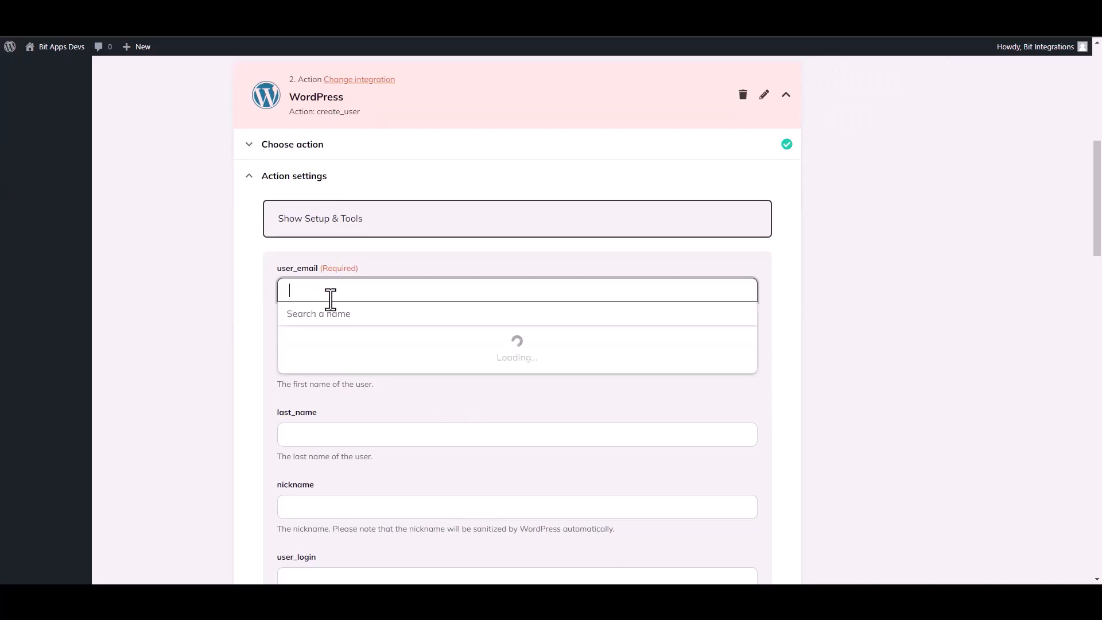
{"action": "left_click", "coordinate": [340, 370]}
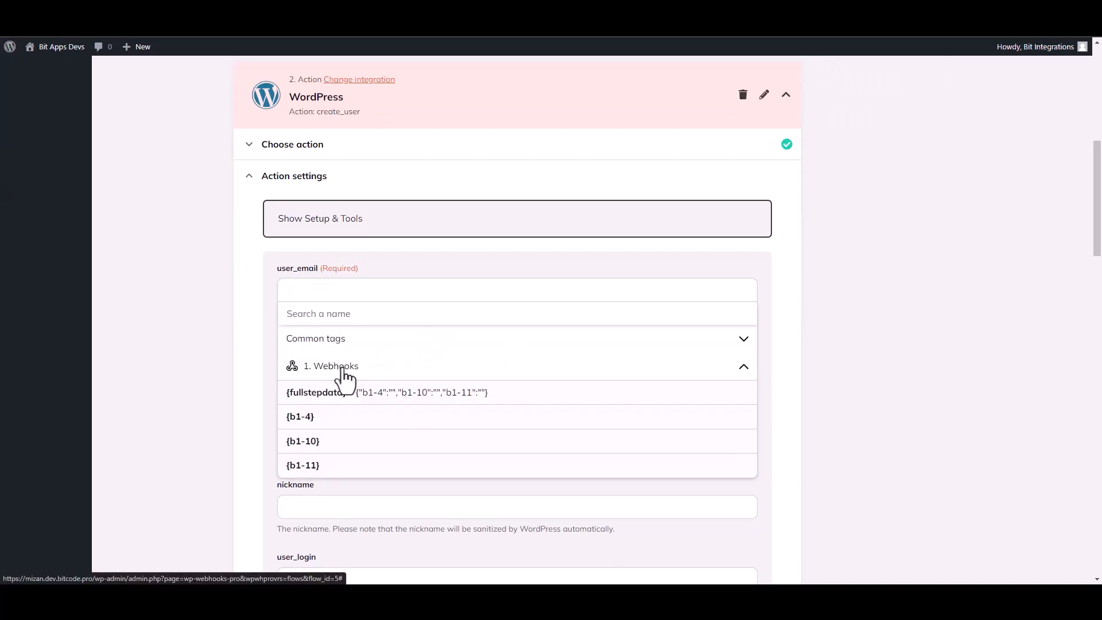
{"action": "left_click", "coordinate": [316, 424]}
{"action": "left_click", "coordinate": [209, 386]}
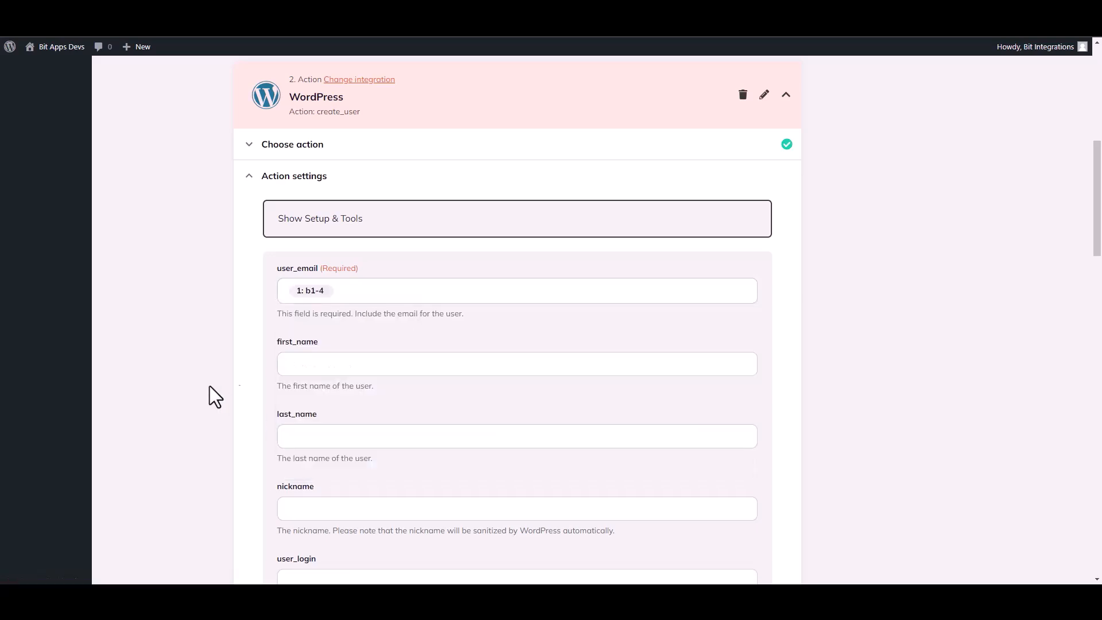
{"action": "left_click", "coordinate": [310, 370]}
{"action": "left_click", "coordinate": [347, 442]}
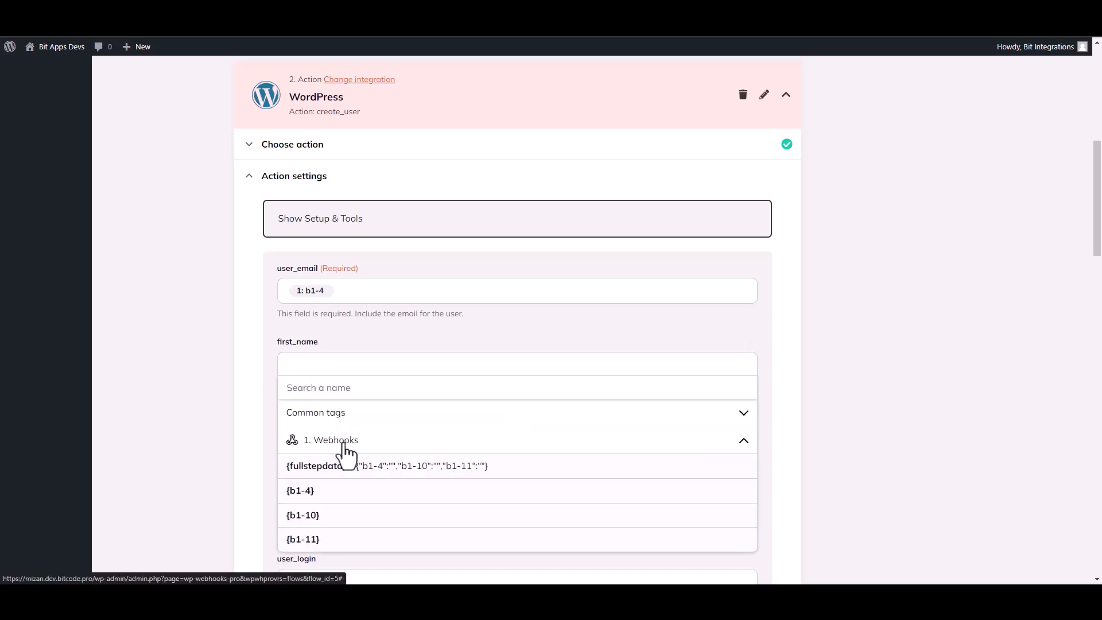
{"action": "left_click", "coordinate": [317, 517]}
{"action": "left_click", "coordinate": [203, 423]}
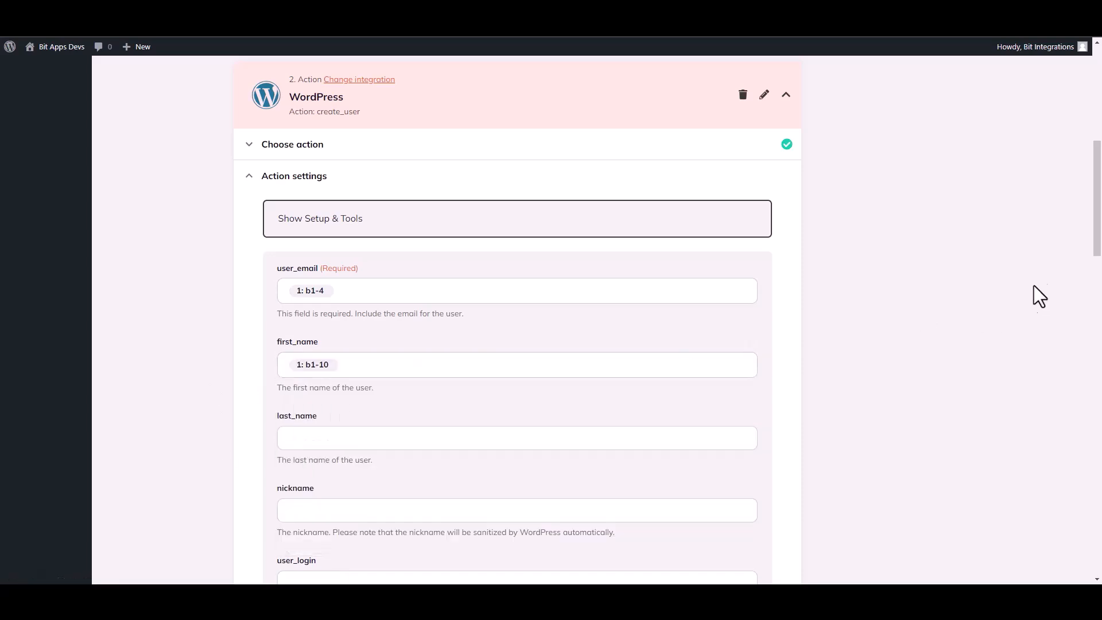
{"action": "left_click_drag", "start_coordinate": [1099, 235], "coordinate": [1100, 523]}
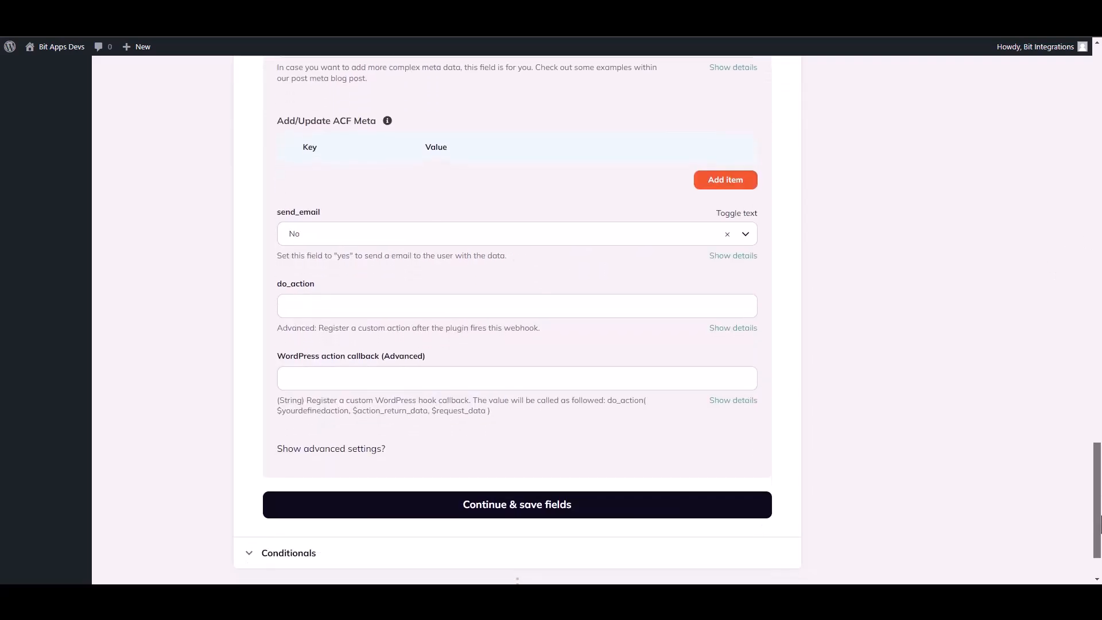
Step: Save the user field mappings, test the Create user action with Fire webhook action, and finish it
{"action": "left_click", "coordinate": [565, 512]}
{"action": "left_click", "coordinate": [334, 392]}
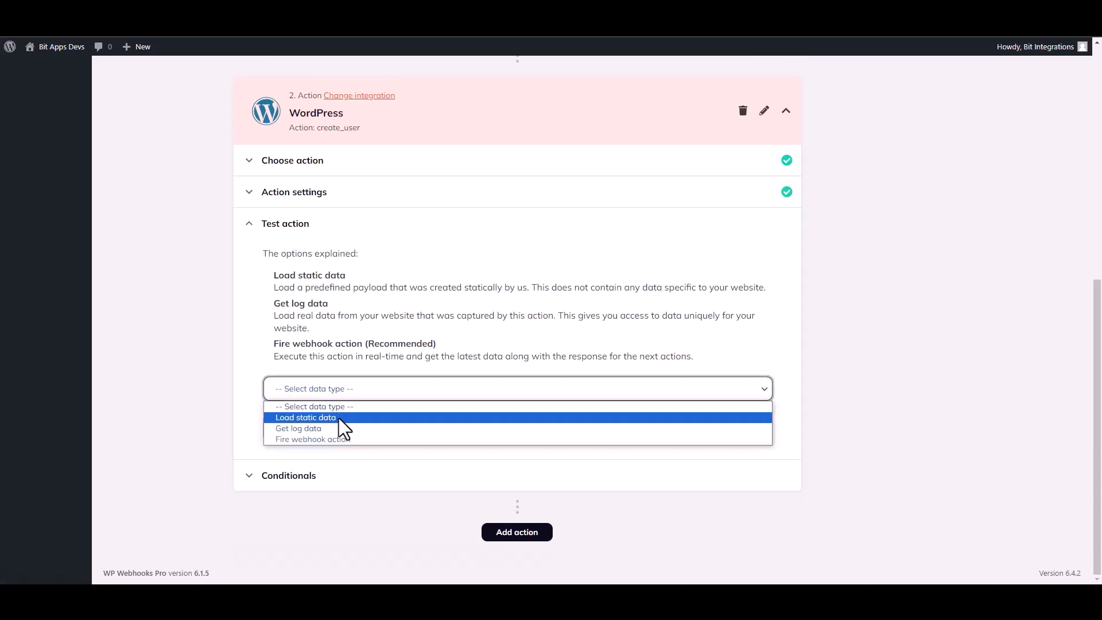
{"action": "left_click", "coordinate": [303, 438]}
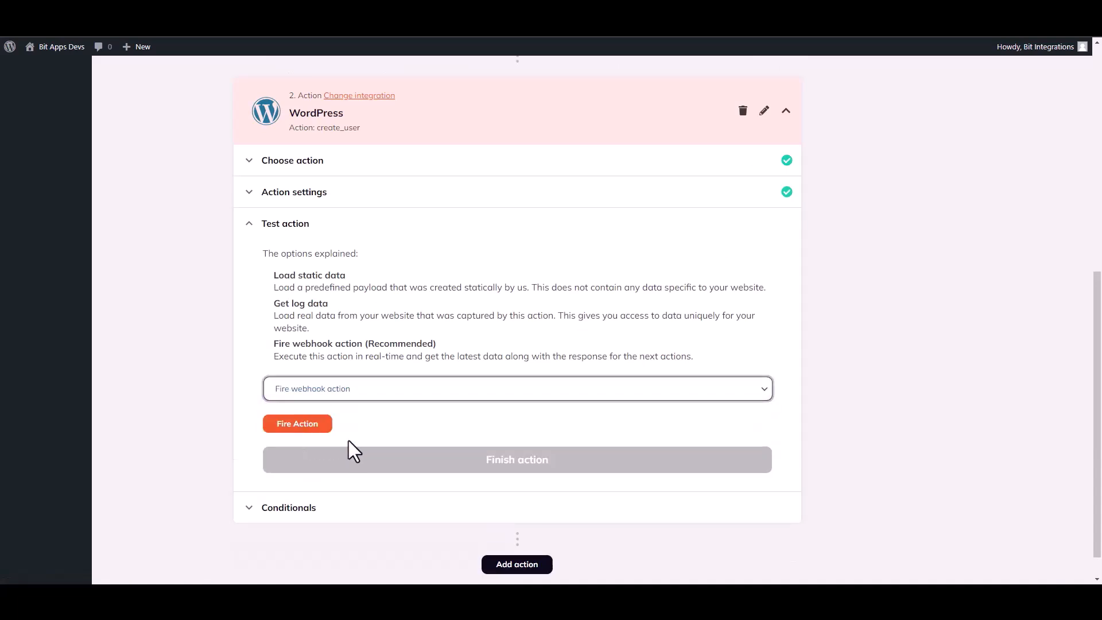
{"action": "left_click", "coordinate": [310, 425]}
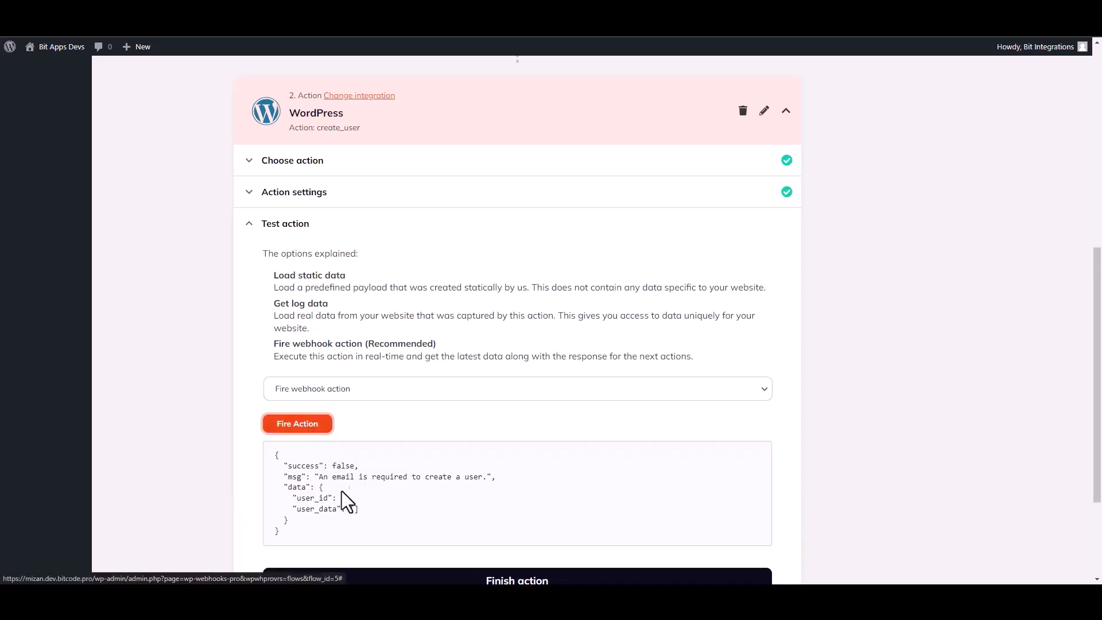
{"action": "left_click_drag", "start_coordinate": [287, 467], "coordinate": [321, 468]}
{"action": "left_click", "coordinate": [590, 481]}
{"action": "left_click_drag", "start_coordinate": [1099, 369], "coordinate": [989, 447]}
{"action": "left_click", "coordinate": [537, 446]}
Step: Set the flow status to Active, save the flow, and dismiss the confirmation
{"action": "left_click_drag", "start_coordinate": [1100, 355], "coordinate": [1101, 248]}
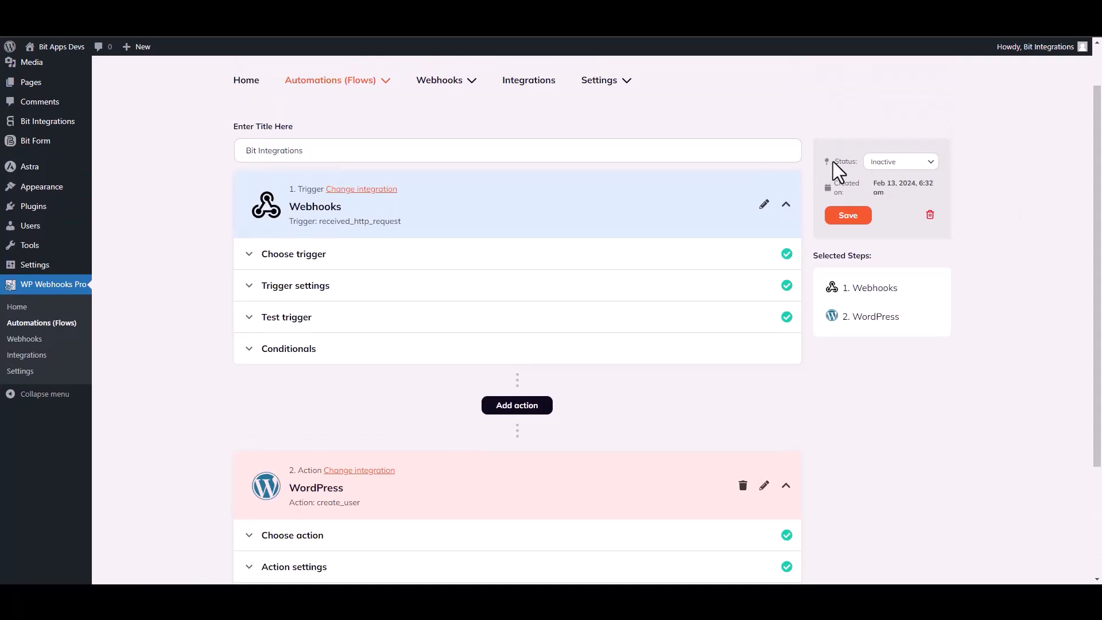
{"action": "left_click", "coordinate": [900, 162]}
{"action": "left_click", "coordinate": [881, 181]}
{"action": "left_click", "coordinate": [851, 218]}
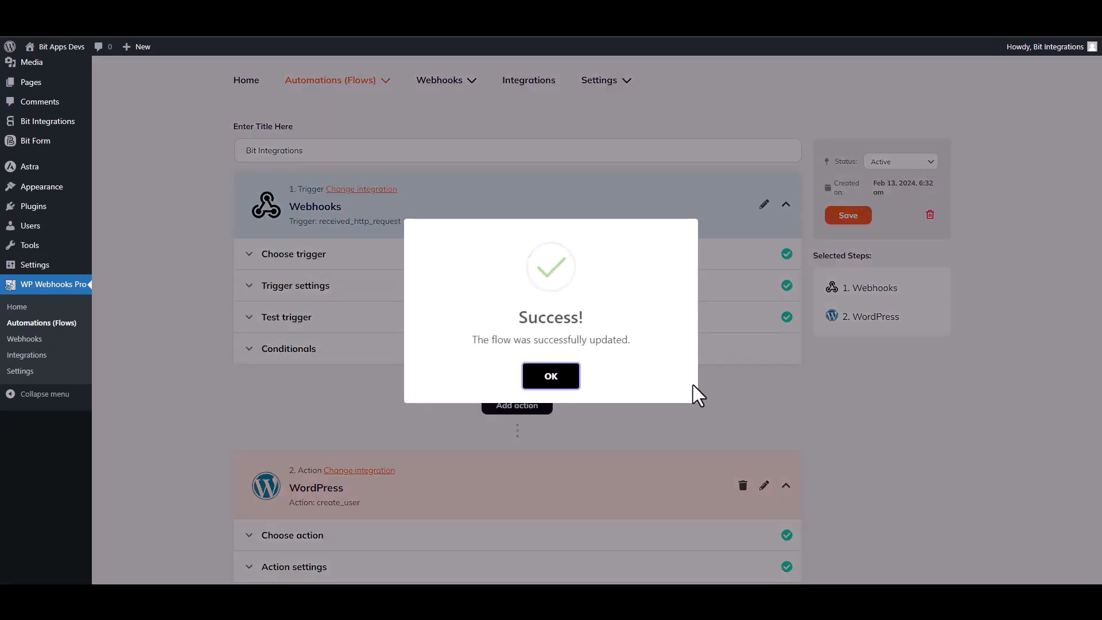
{"action": "left_click", "coordinate": [567, 376]}
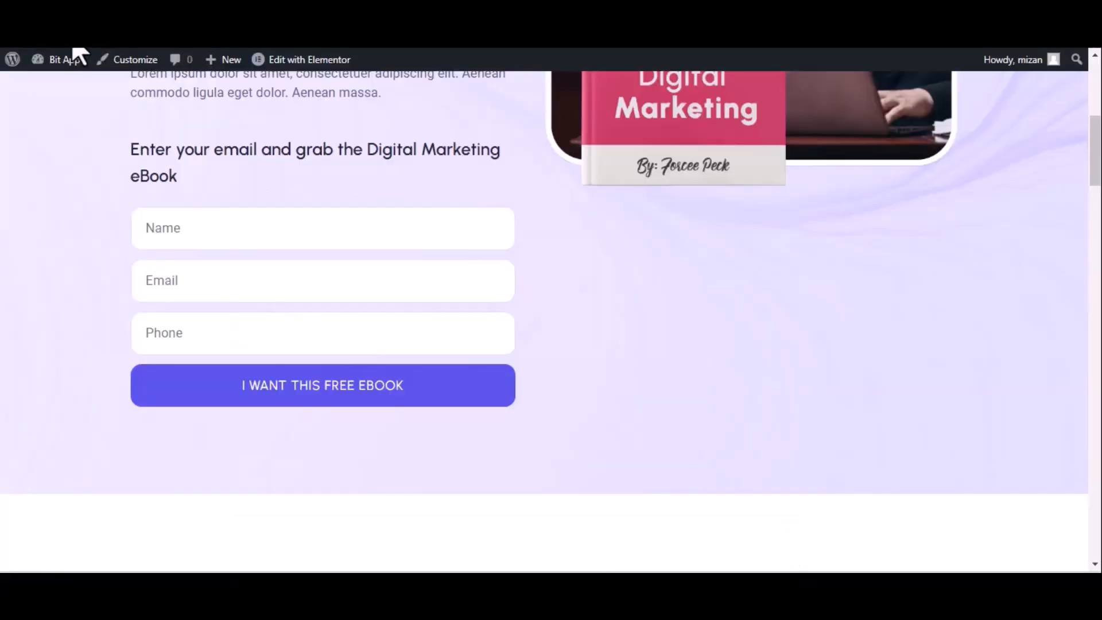
Step: On the landing page, enter a test name, e-mail and phone number, then submit with I WANT THIS FREE EBOOK
{"action": "left_click", "coordinate": [73, 52]}
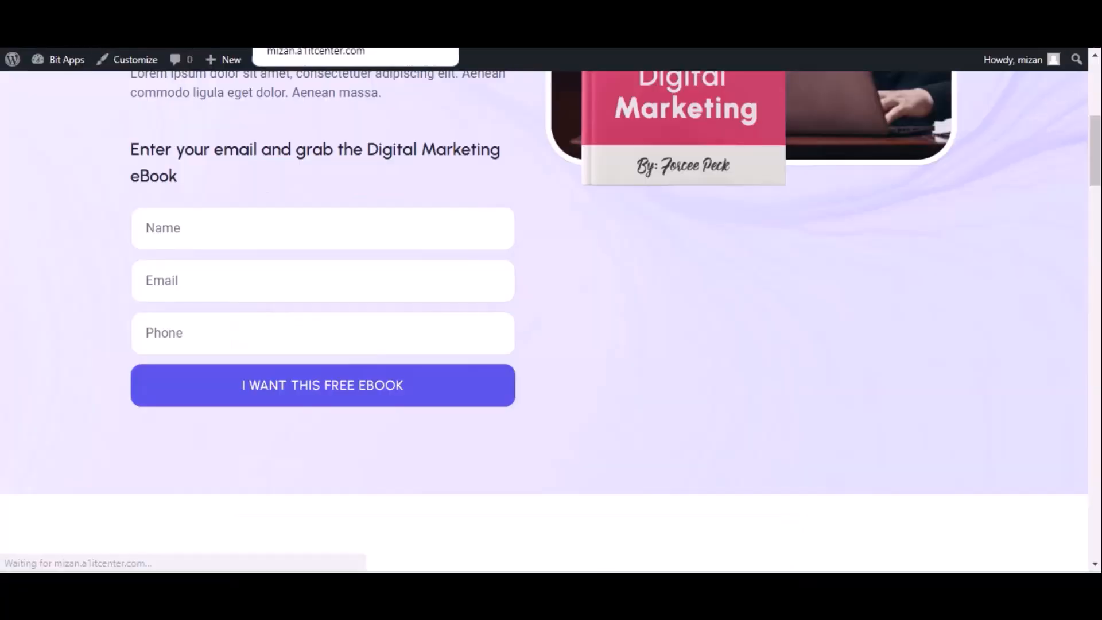
{"action": "left_click", "coordinate": [195, 229]}
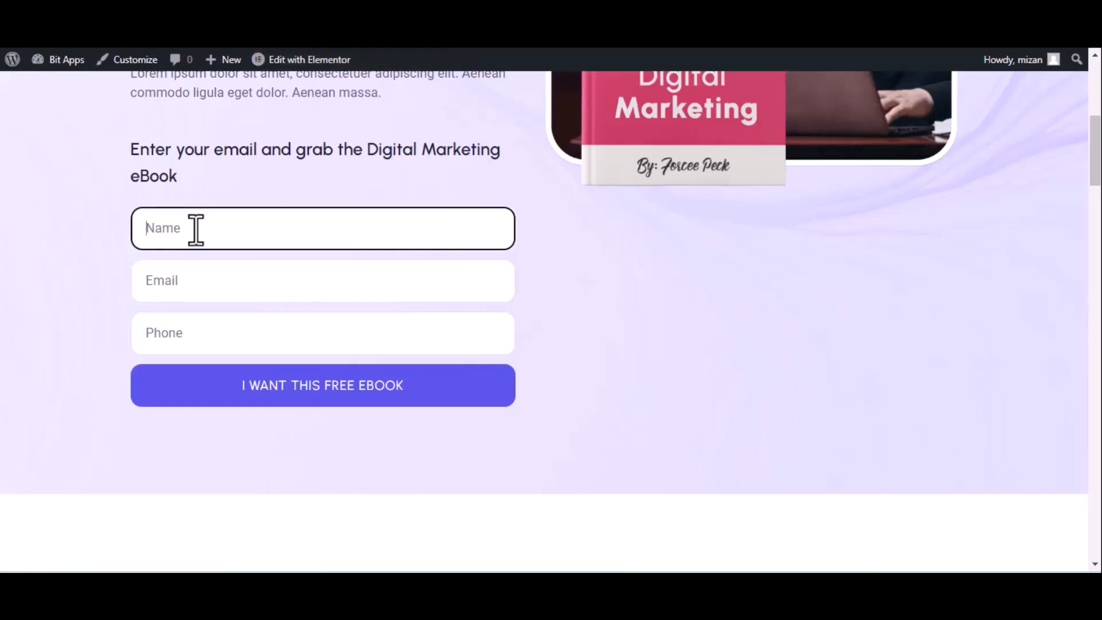
{"action": "type", "text": "Bir"}
{"action": "type", "text": " int"}
{"action": "type", "text": "egrations"}
{"action": "left_click", "coordinate": [243, 282]}
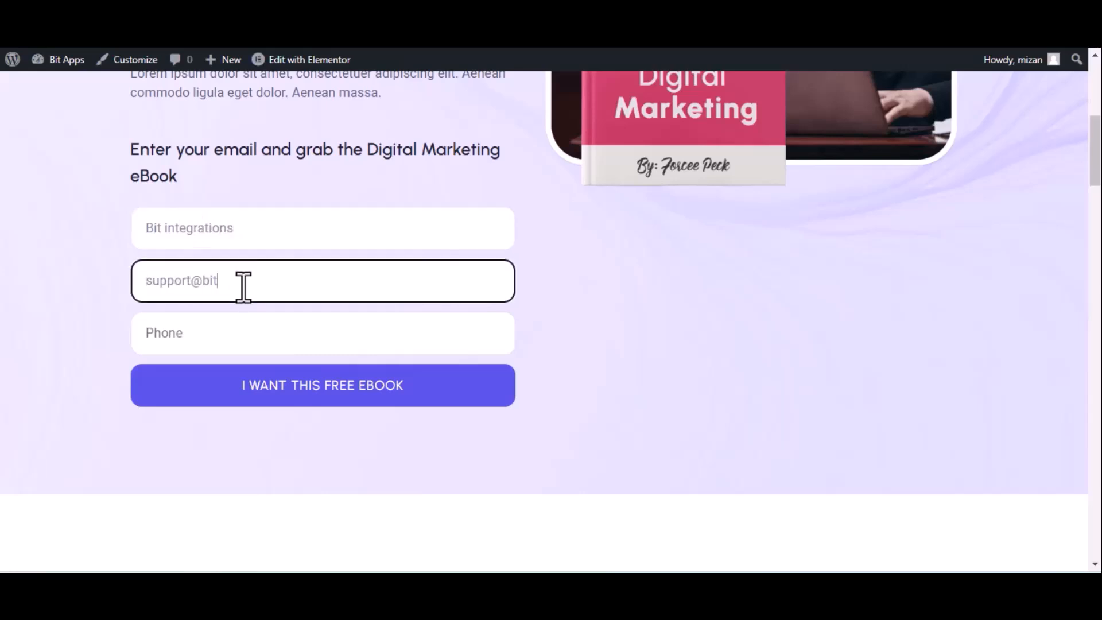
{"action": "left_click", "coordinate": [345, 343]}
{"action": "type", "text": "4444"}
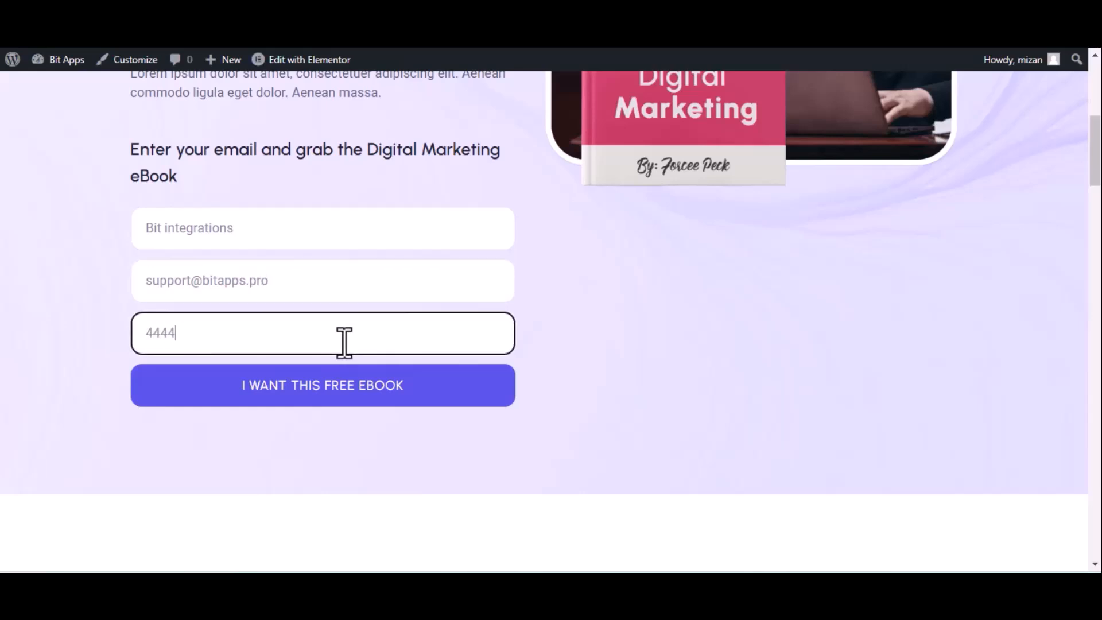
{"action": "type", "text": "55666"}
{"action": "left_click", "coordinate": [344, 391]}
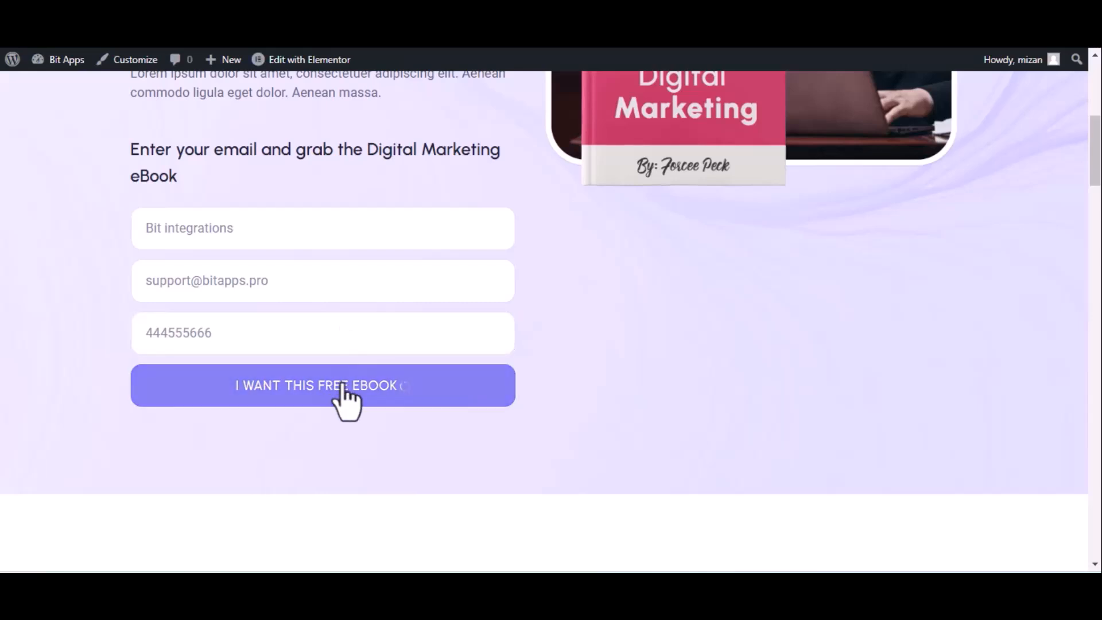